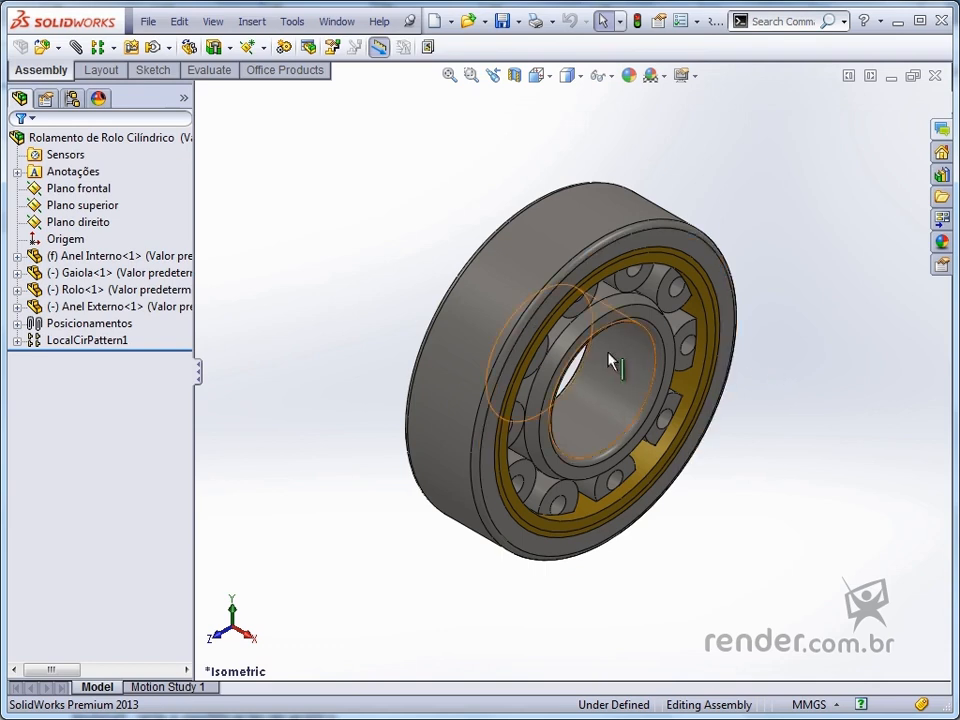
# Edit the inner ring Anel Interno in place within the bearing assembly
pyautogui.click(88, 258)
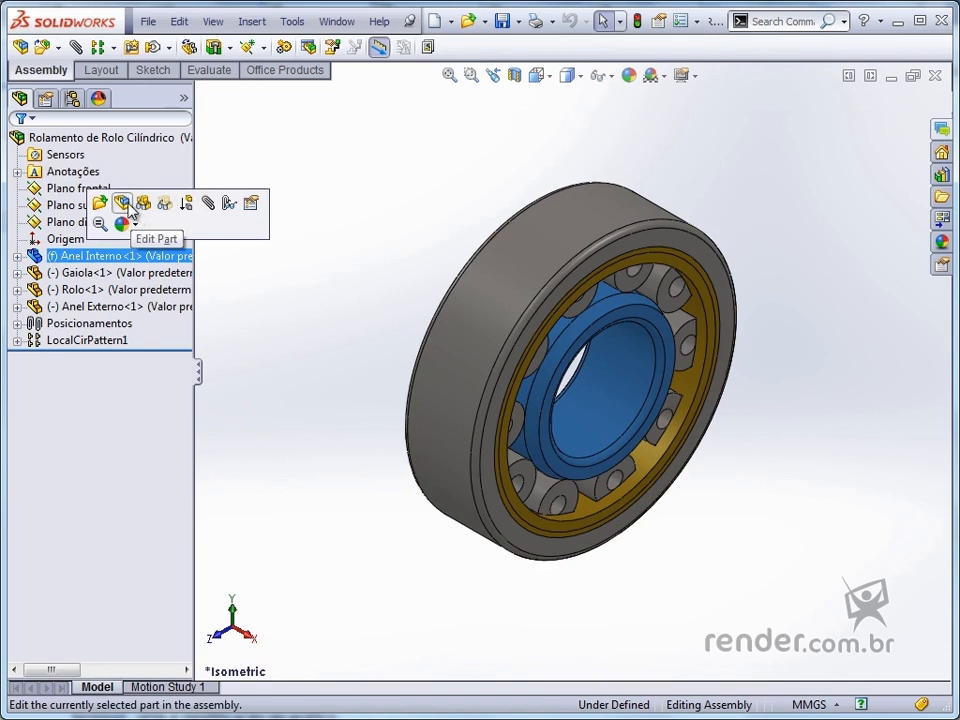
pyautogui.click(124, 205)
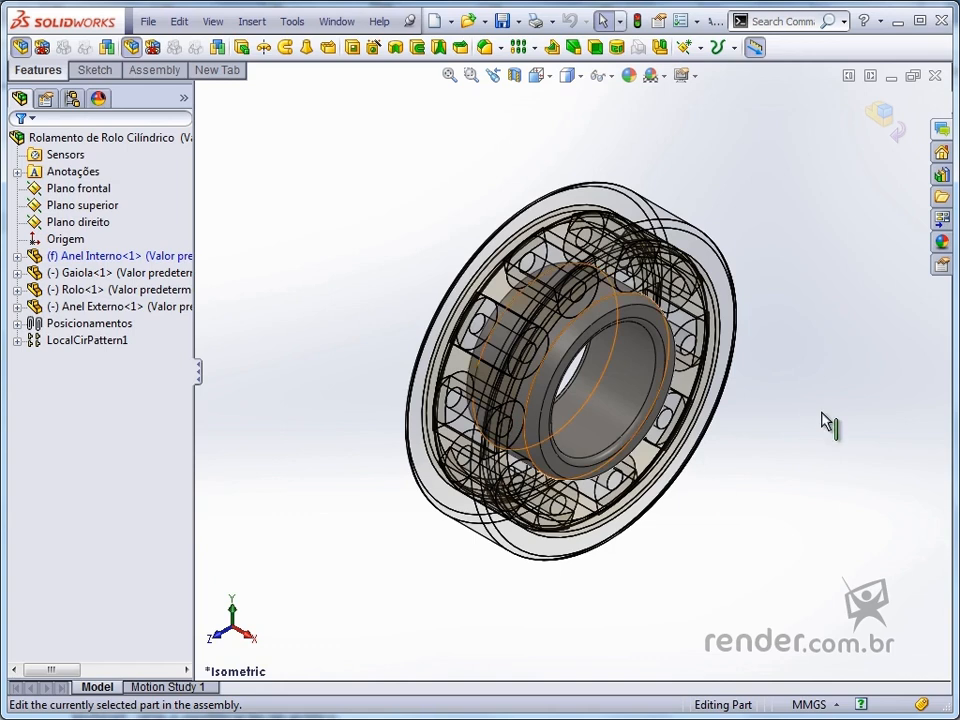
pyautogui.moveTo(826, 423); pyautogui.dragTo(665, 245, button='middle')
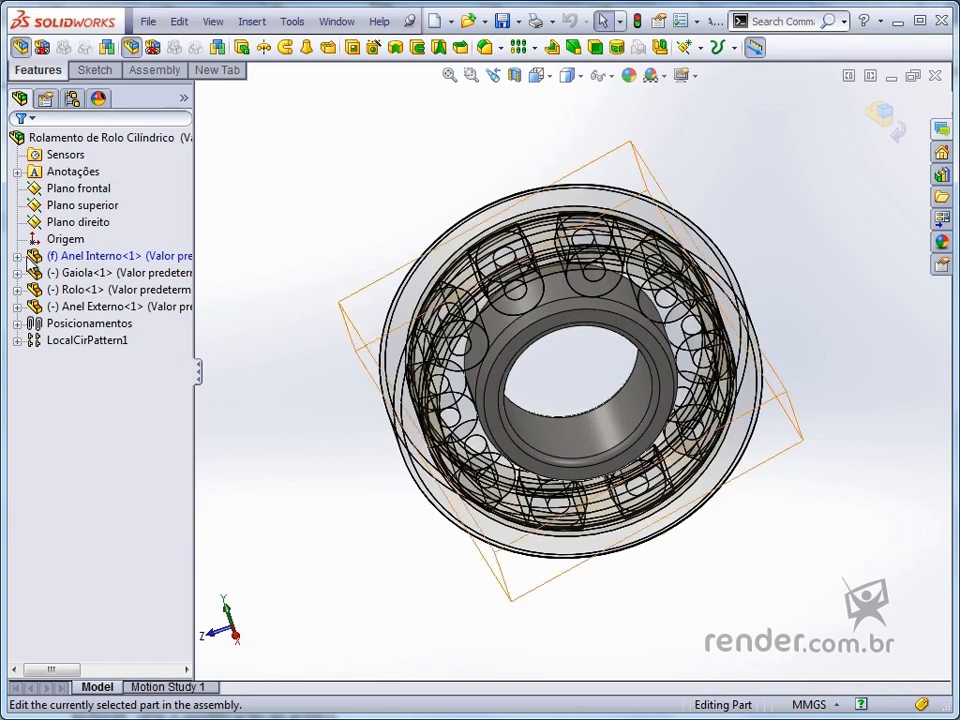
# Reduce the bore diameter of the inner ring's Revolve1 feature to 15 mm directly on the model and return to assembly editing
pyautogui.click(17, 256)
pyautogui.click(88, 408)
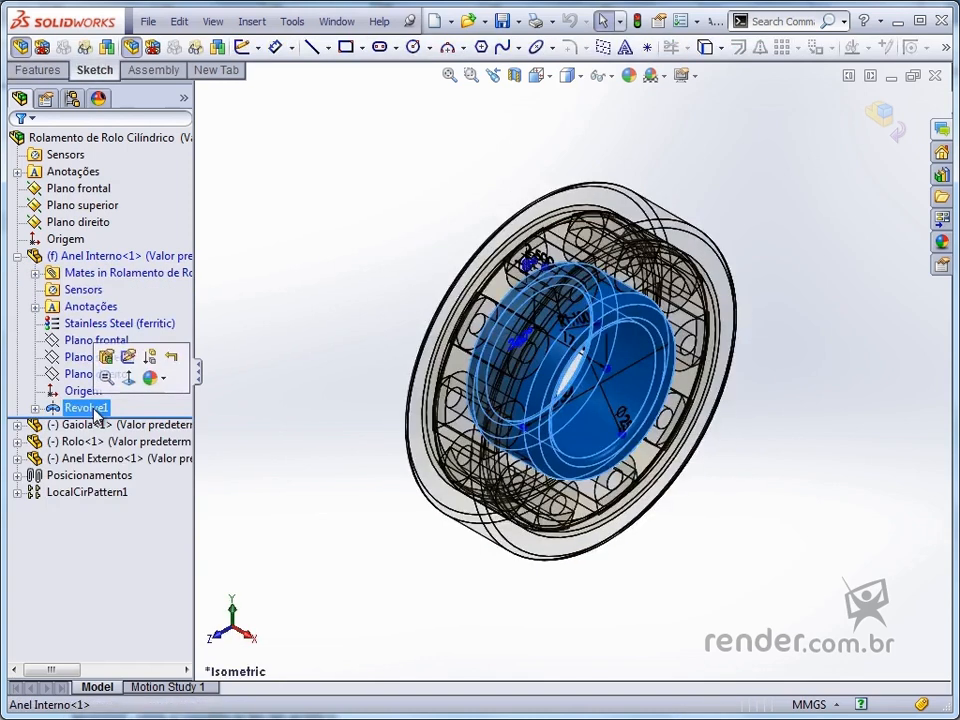
pyautogui.scroll(-8, 619, 420)
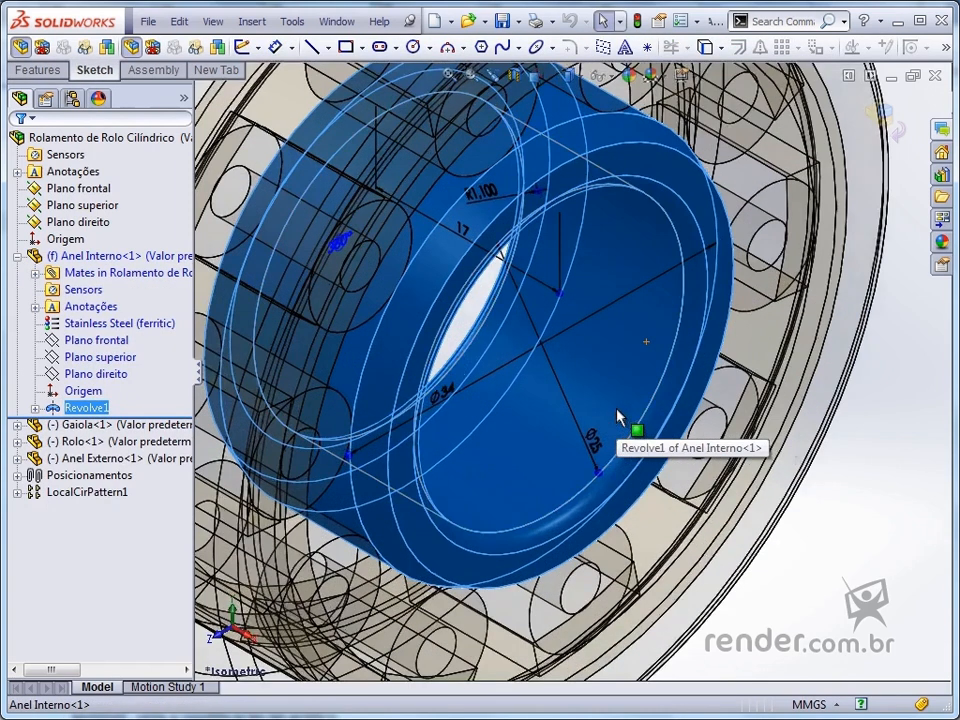
pyautogui.moveTo(600, 471); pyautogui.dragTo(604, 414)
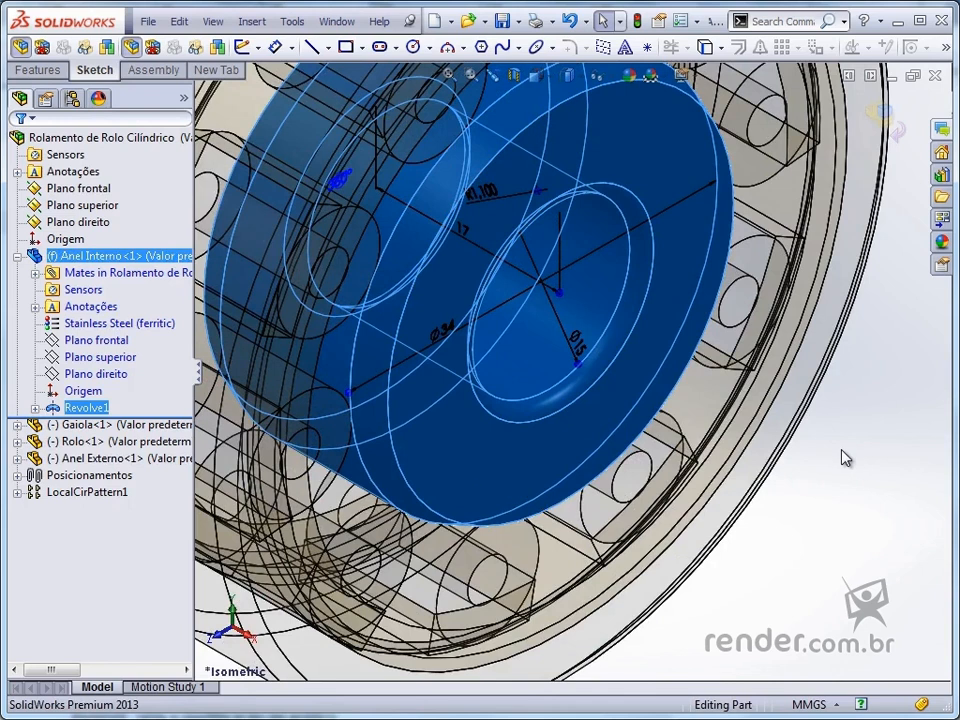
pyautogui.press('Escape')
pyautogui.press('f')
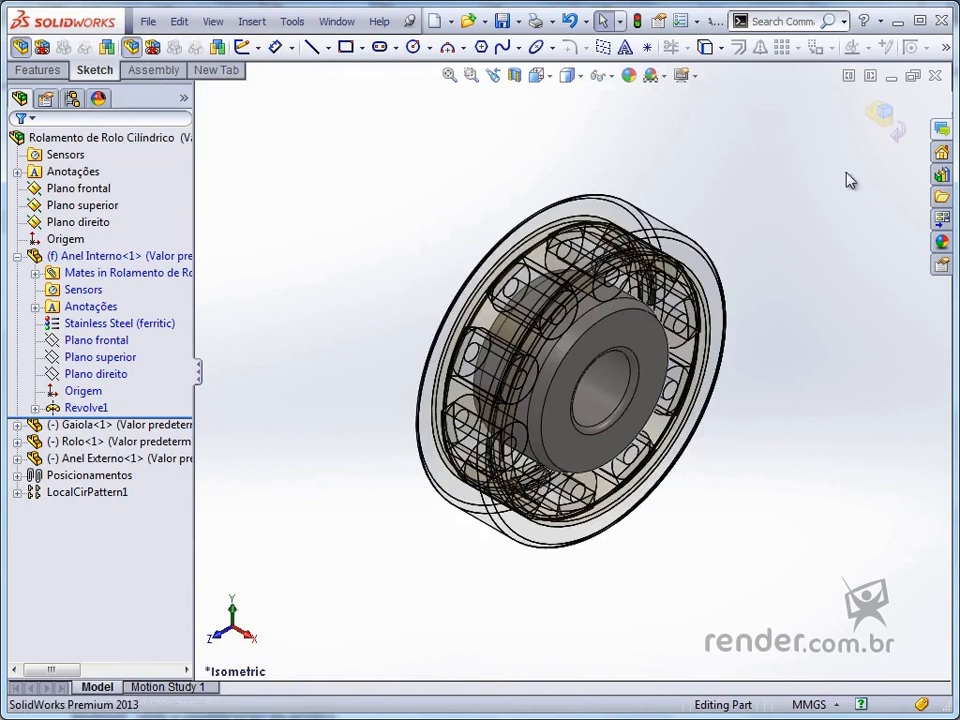
pyautogui.click(880, 116)
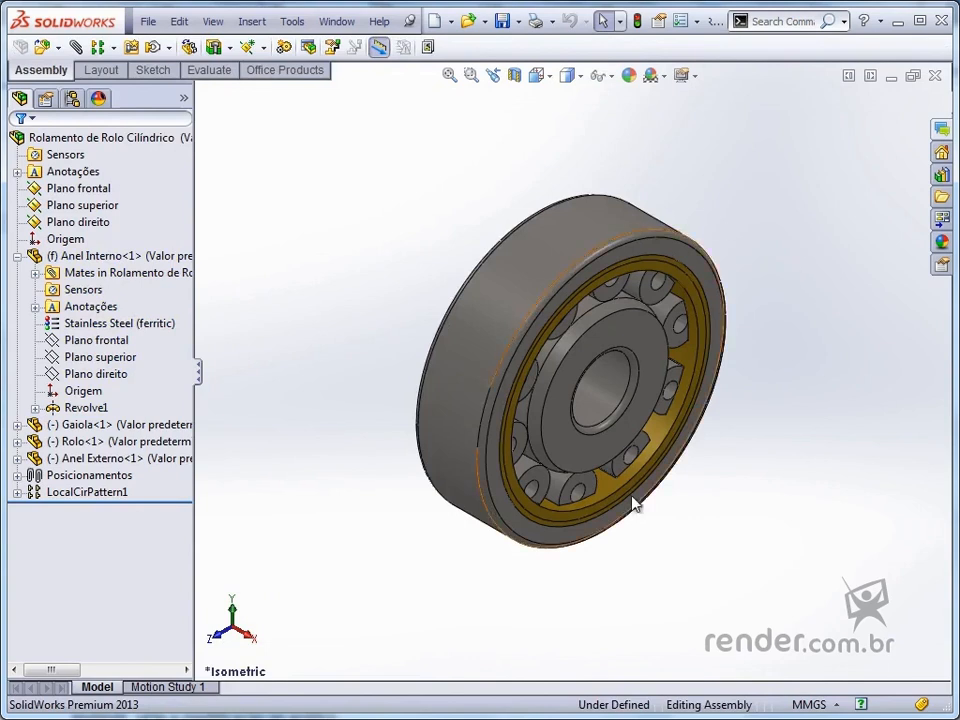
# Open the inner ring Anel Interno as a separate part from the assembly
pyautogui.moveTo(639, 546)
pyautogui.mouseDown(button='middle')
pyautogui.moveTo(596, 369)
pyautogui.moveTo(553, 439)
pyautogui.moveTo(528, 529)
pyautogui.moveTo(639, 349)
pyautogui.moveTo(640, 555)
pyautogui.mouseUp(button='middle')
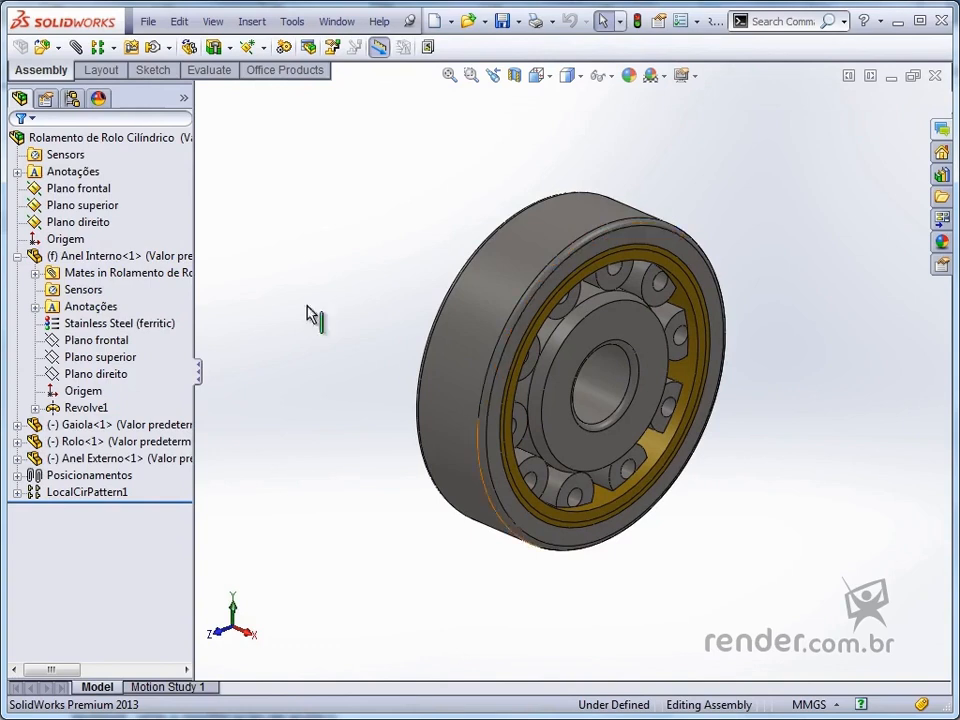
pyautogui.click(127, 258)
pyautogui.click(143, 206)
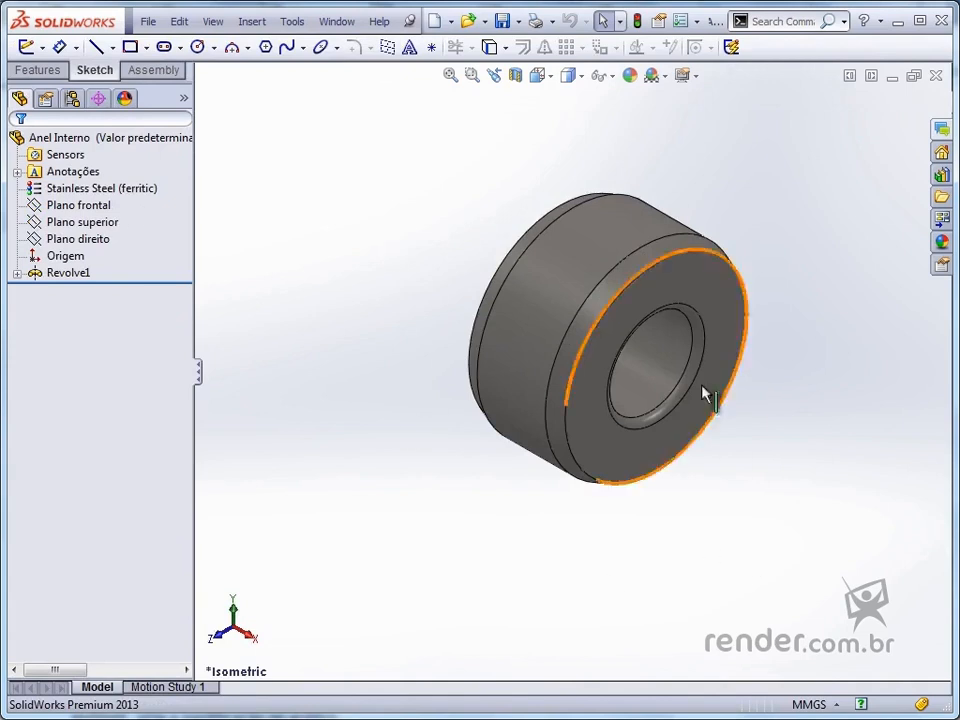
pyautogui.click(669, 375)
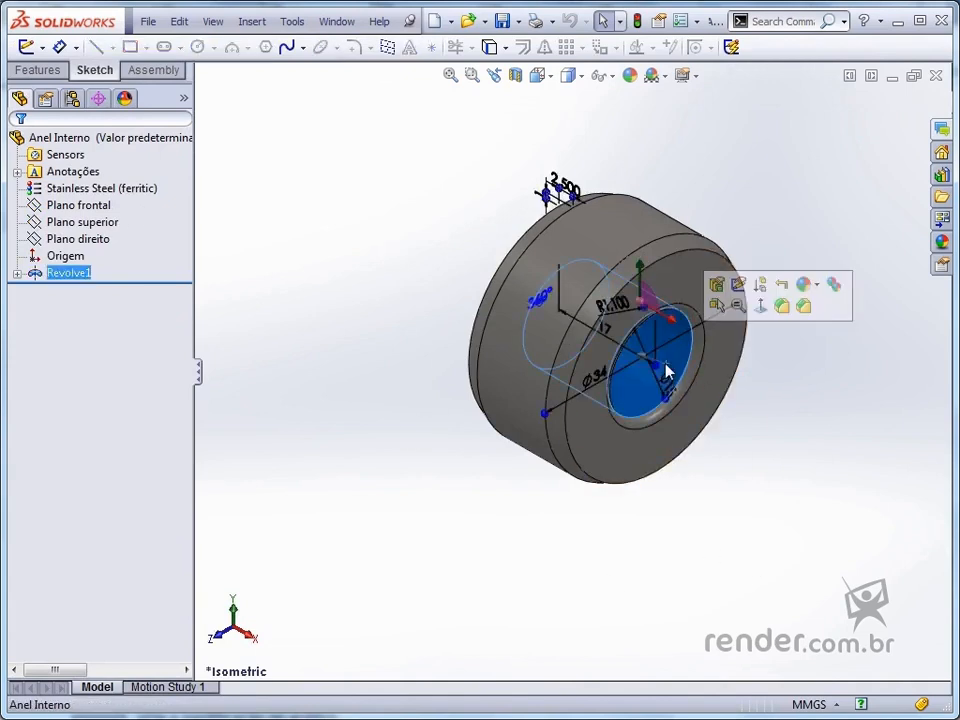
pyautogui.click(812, 485)
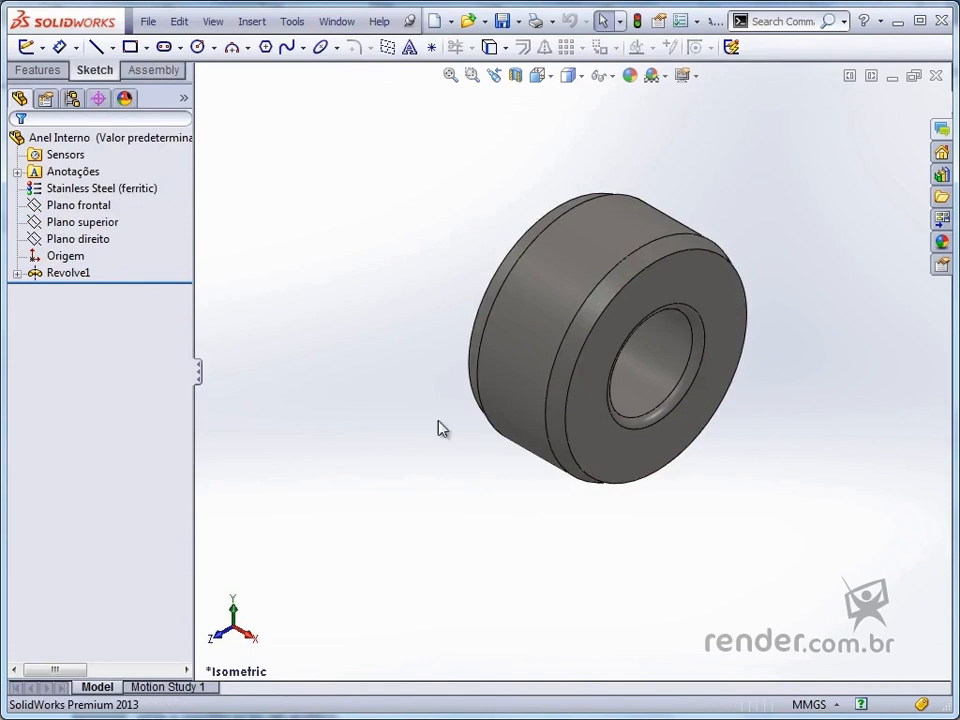
# Start a sketch on Plano frontal and draw a circle about 5.5 mm in diameter near the middle of the ring
pyautogui.click(80, 205)
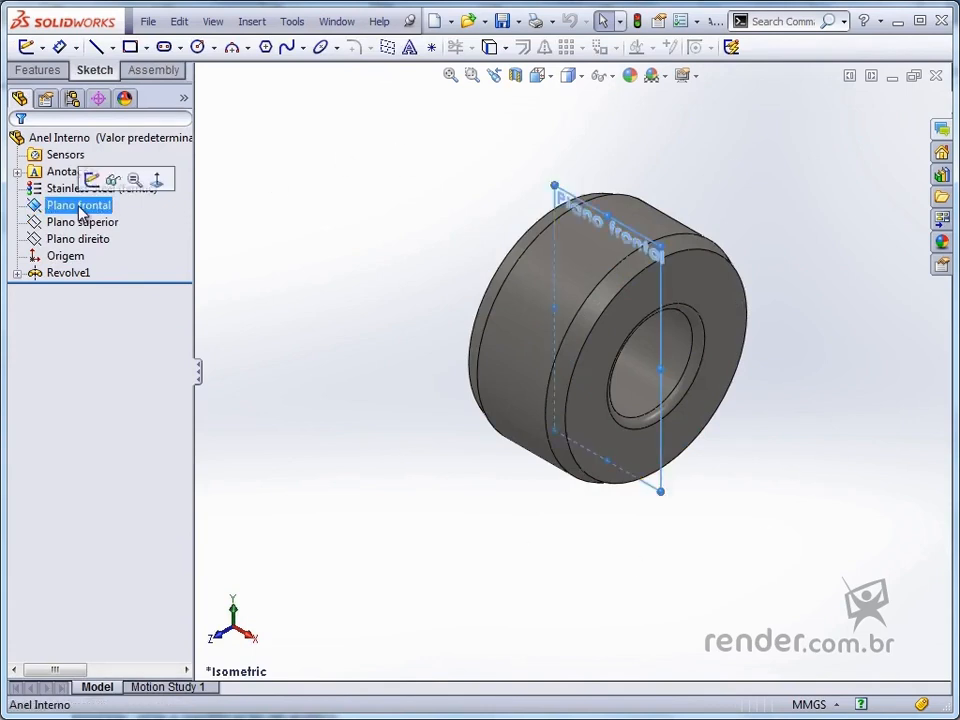
pyautogui.click(91, 180)
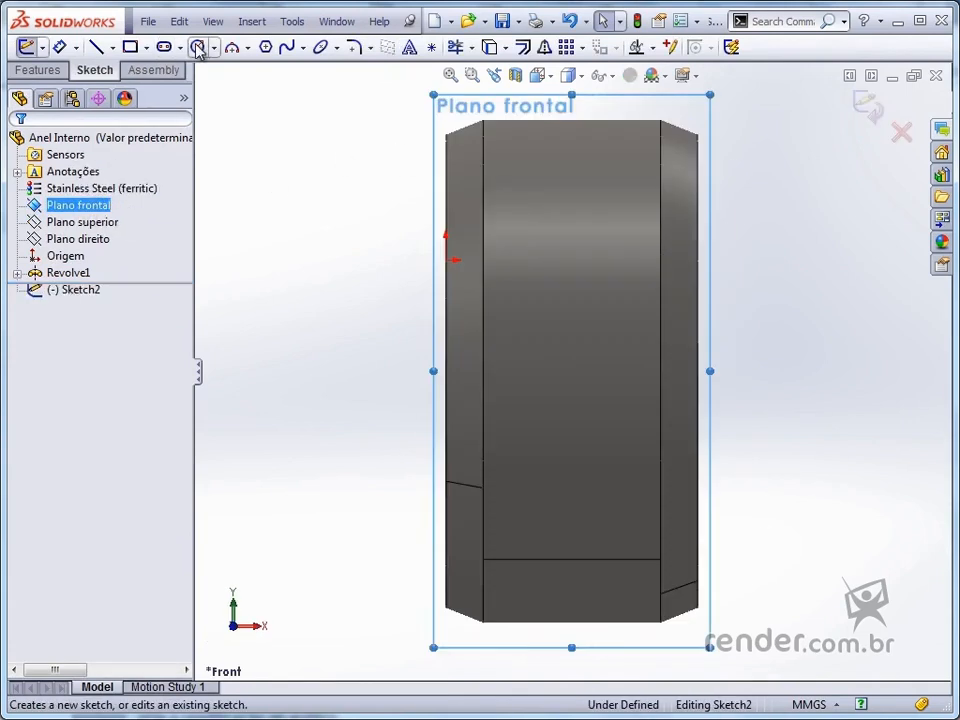
pyautogui.click(197, 47)
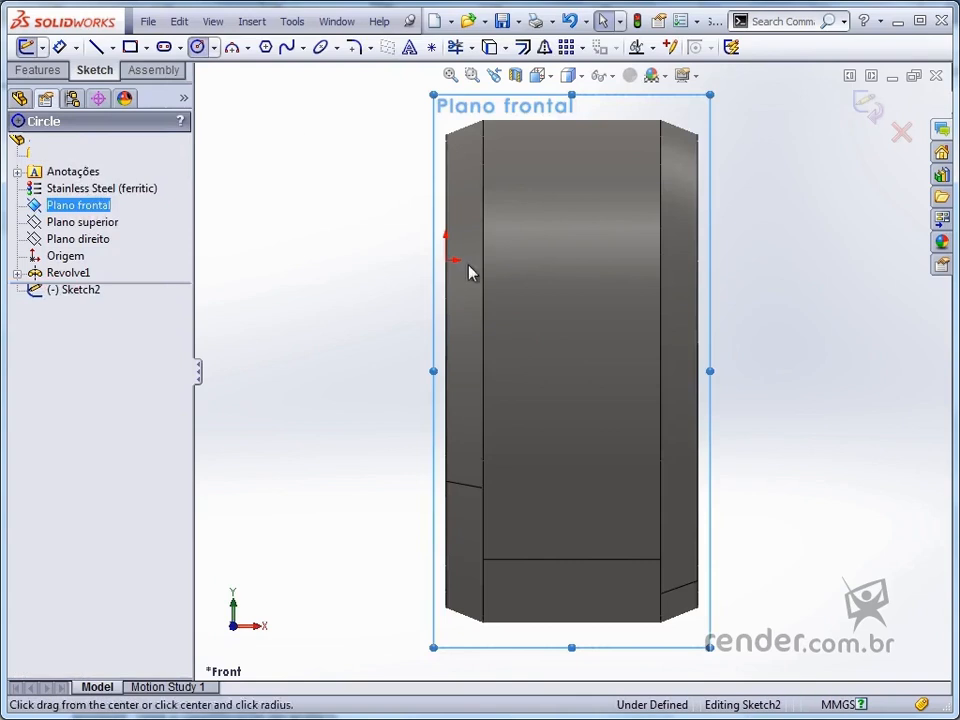
pyautogui.click(574, 371)
pyautogui.click(543, 388)
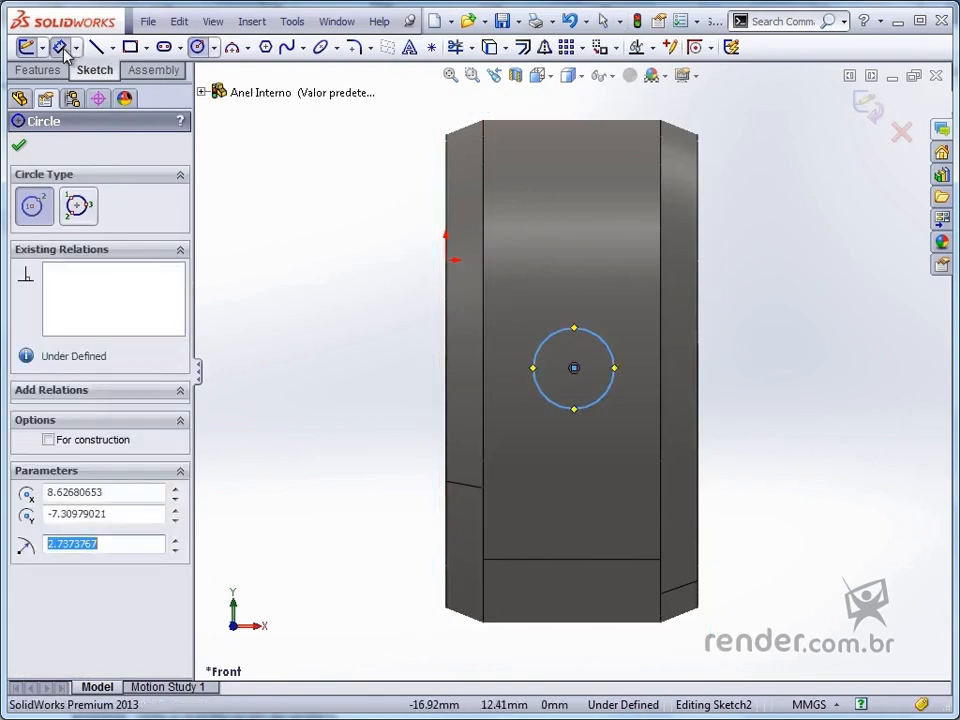
# Dimension the circle's diameter as 5 mm
pyautogui.click(59, 47)
pyautogui.click(566, 340)
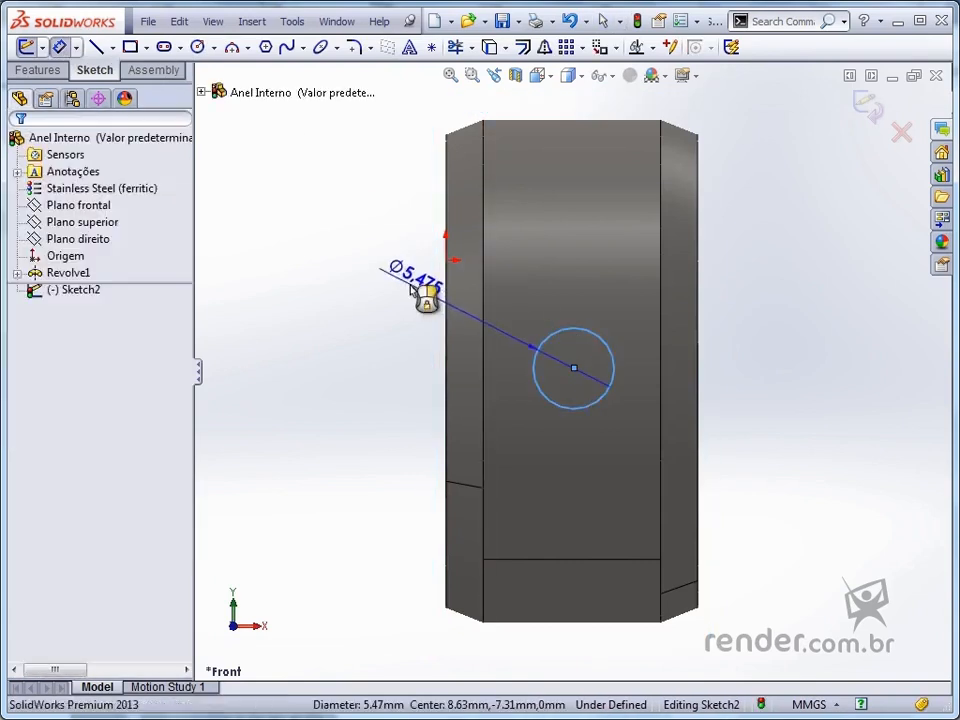
pyautogui.click(422, 296)
pyautogui.write('5.47475339mm')
pyautogui.press('Return')
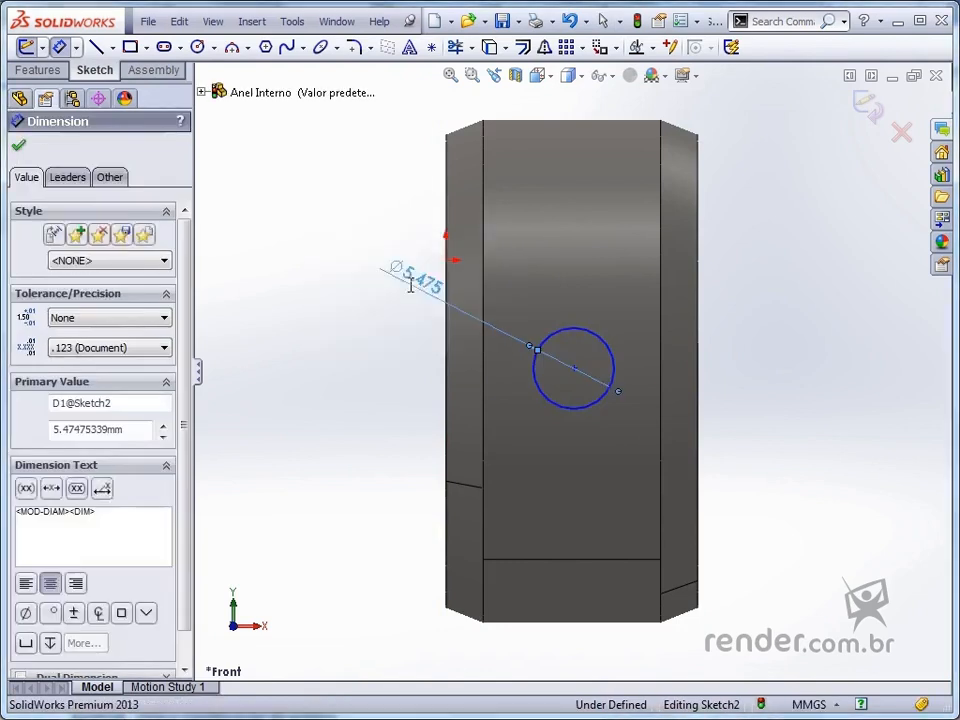
pyautogui.press('Escape')
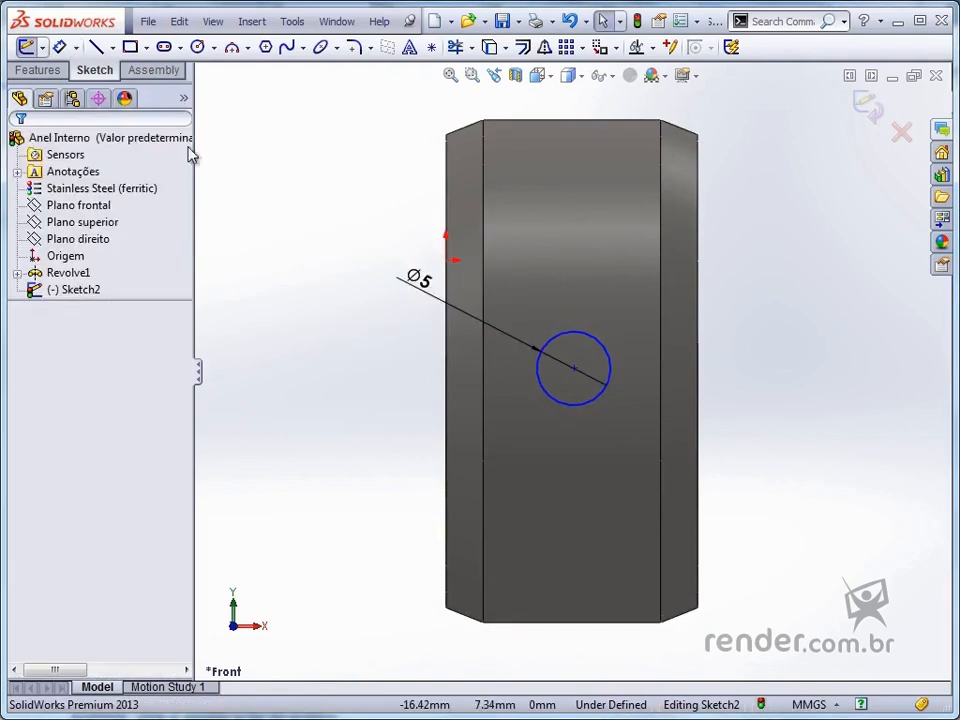
# Draw a 17 mm horizontal construction line between the midpoints of the ring's two side edges
pyautogui.click(112, 47)
pyautogui.click(144, 88)
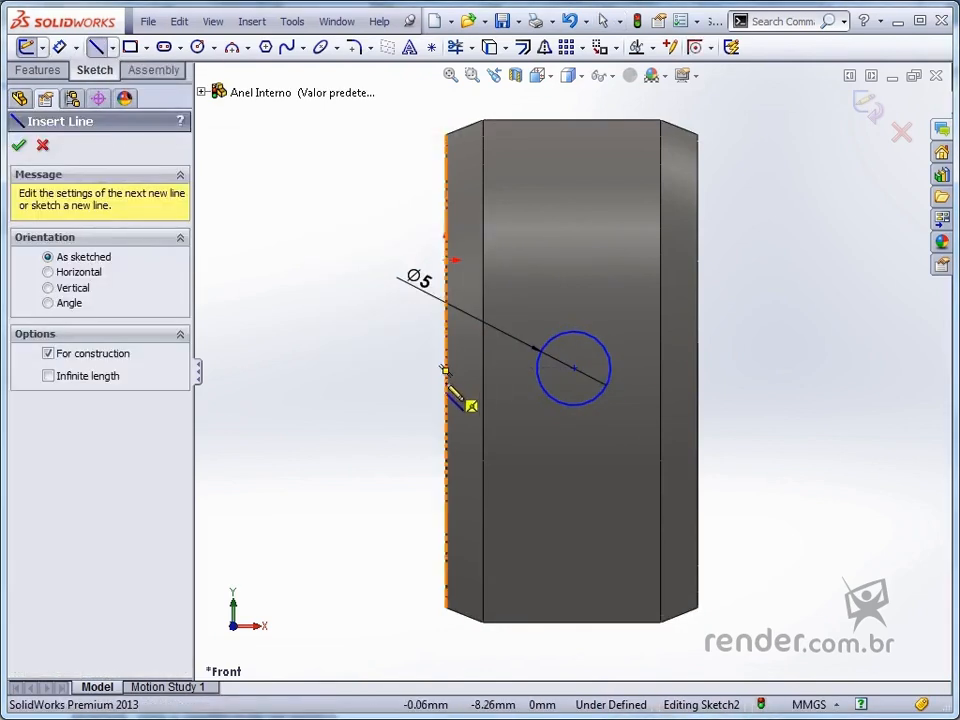
pyautogui.click(447, 371)
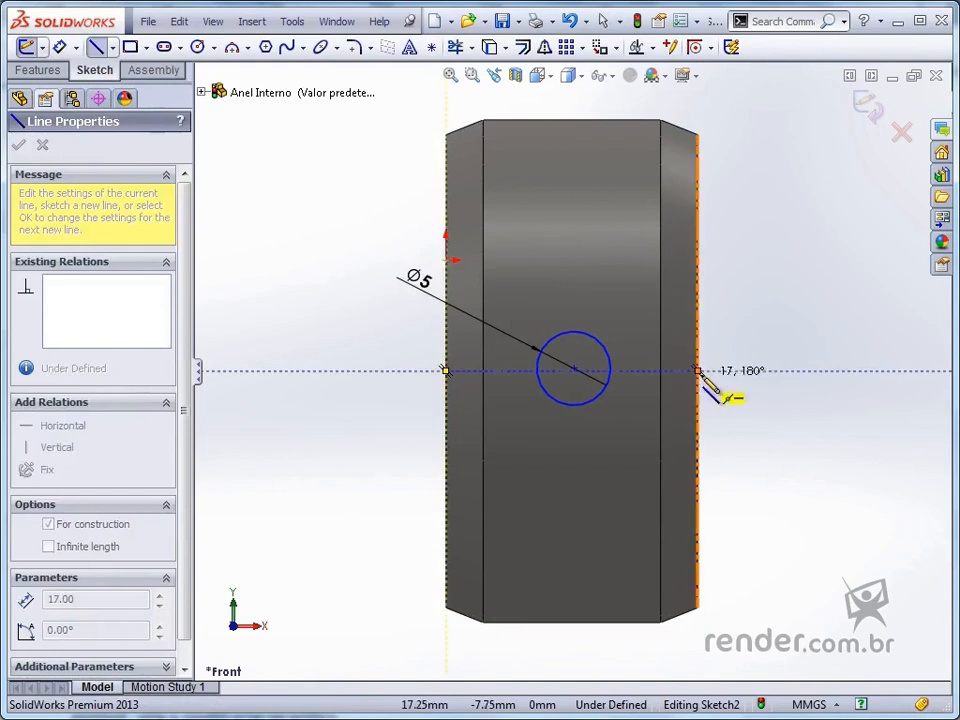
pyautogui.click(700, 374)
pyautogui.press('Escape')
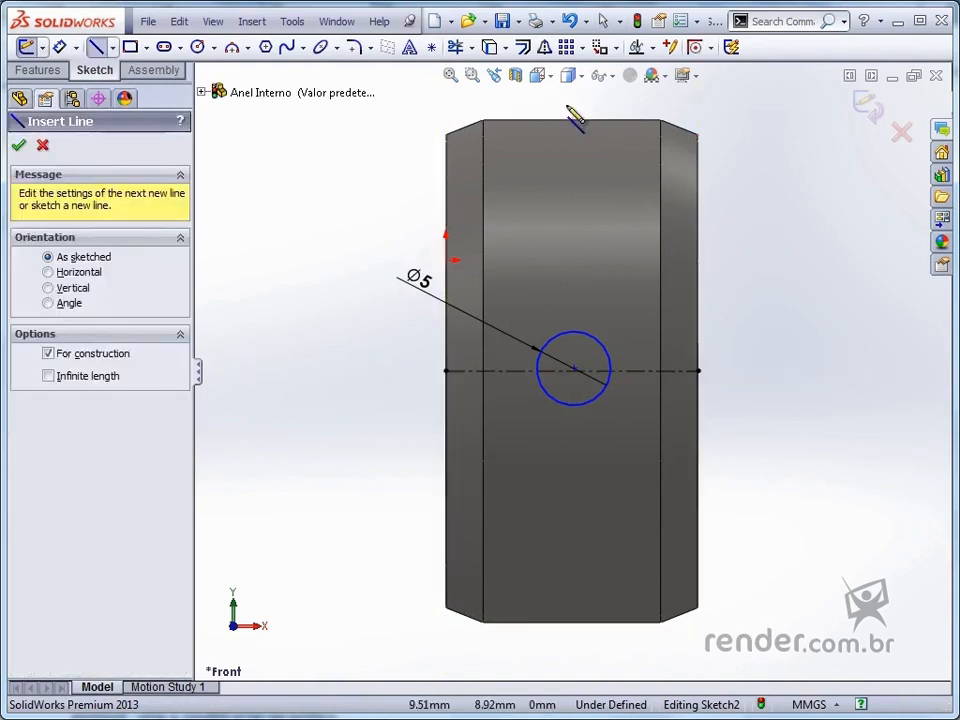
# Draw a vertical construction line between the ring's upper and lower edge midpoints and snap the circle's centre to the construction lines' intersection
pyautogui.click(572, 120)
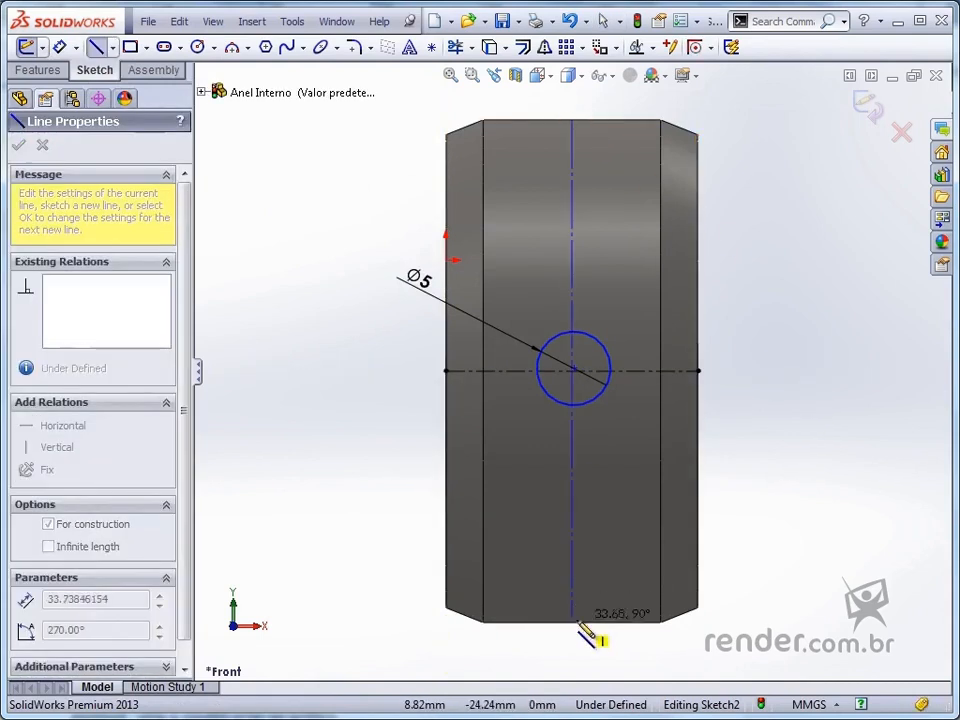
pyautogui.doubleClick(572, 622)
pyautogui.press('Escape')
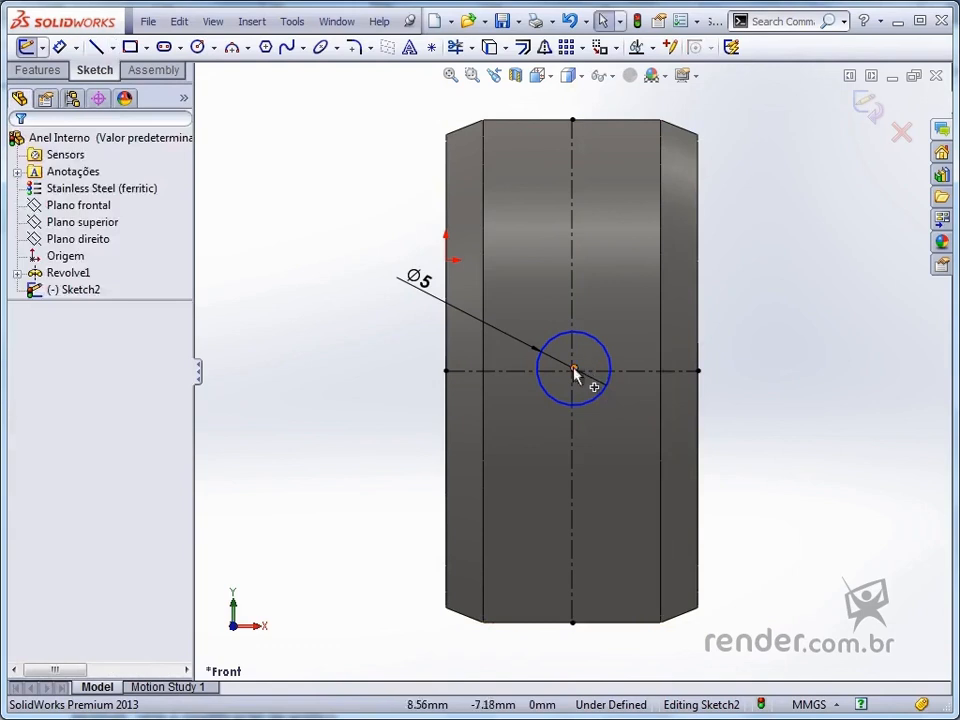
pyautogui.moveTo(574, 369)
pyautogui.mouseDown()
pyautogui.moveTo(529, 424)
pyautogui.moveTo(581, 375)
pyautogui.moveTo(569, 370)
pyautogui.mouseUp()
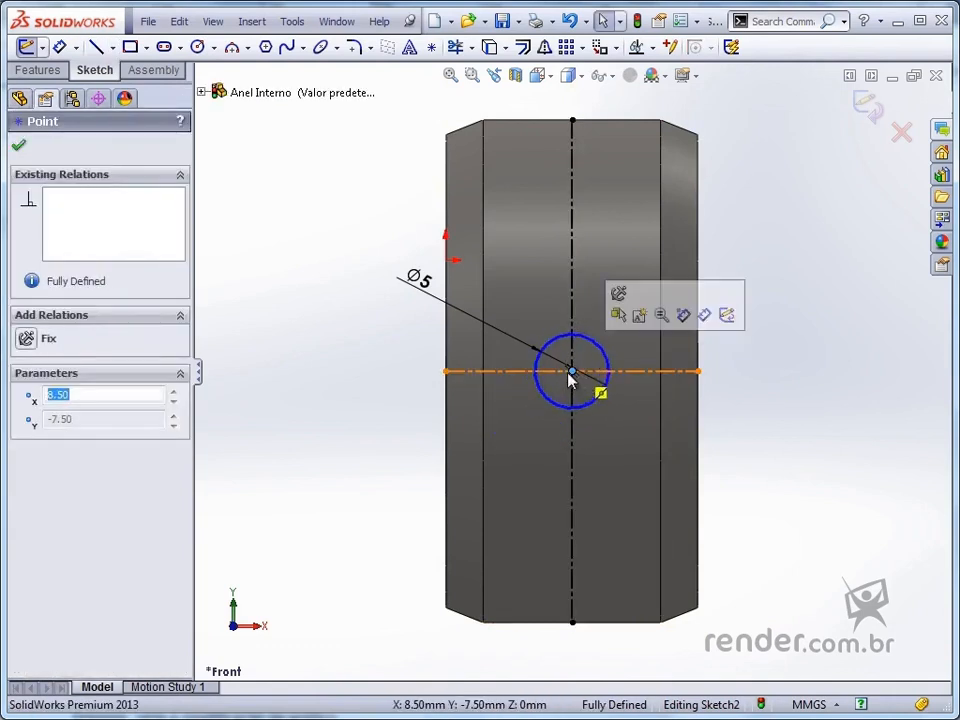
pyautogui.click(823, 392)
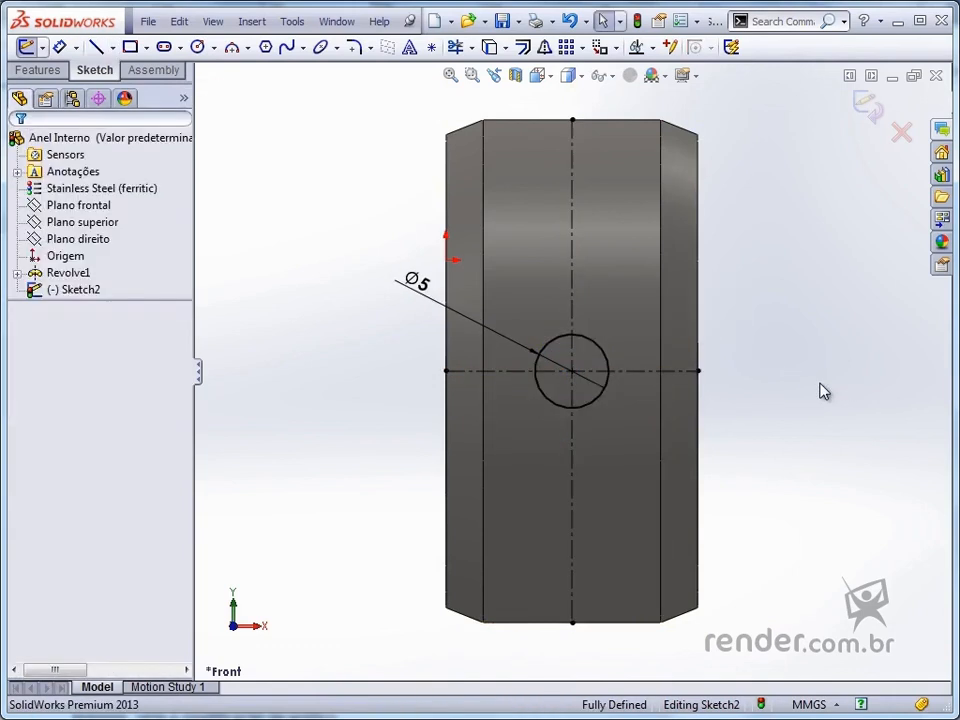
# Cut-extrude the 5 mm circle through the ring with a Mid Plane end condition and a depth of 50 mm
pyautogui.click(40, 70)
pyautogui.click(137, 47)
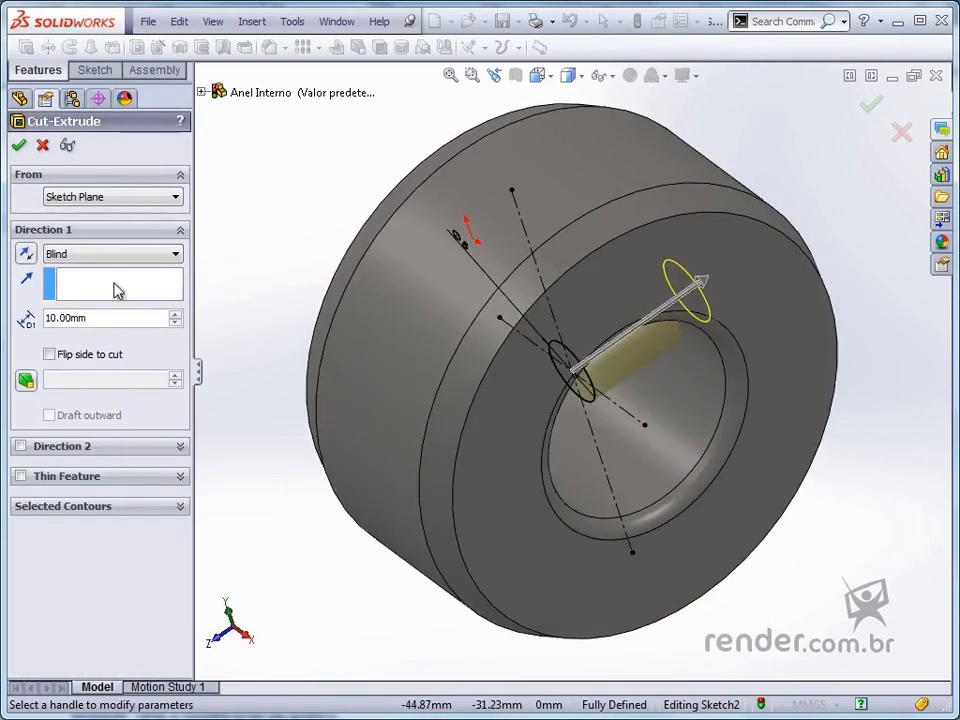
pyautogui.click(113, 254)
pyautogui.click(107, 356)
pyautogui.click(176, 318)
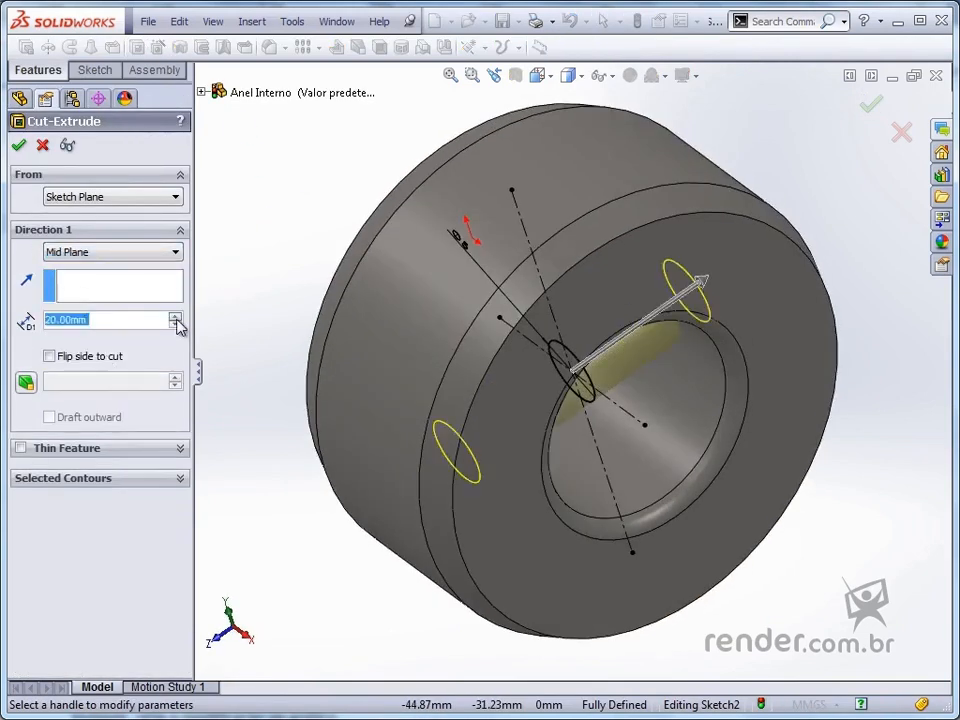
pyautogui.click(176, 318)
pyautogui.click(176, 318)
pyautogui.click(176, 318)
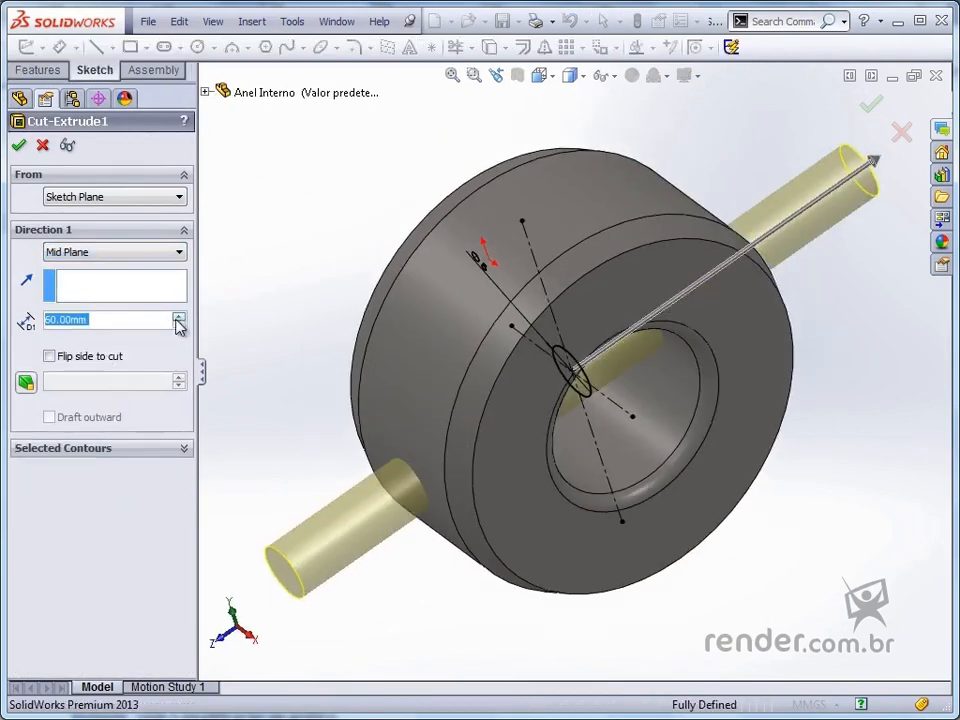
pyautogui.click(177, 316)
pyautogui.click(177, 323)
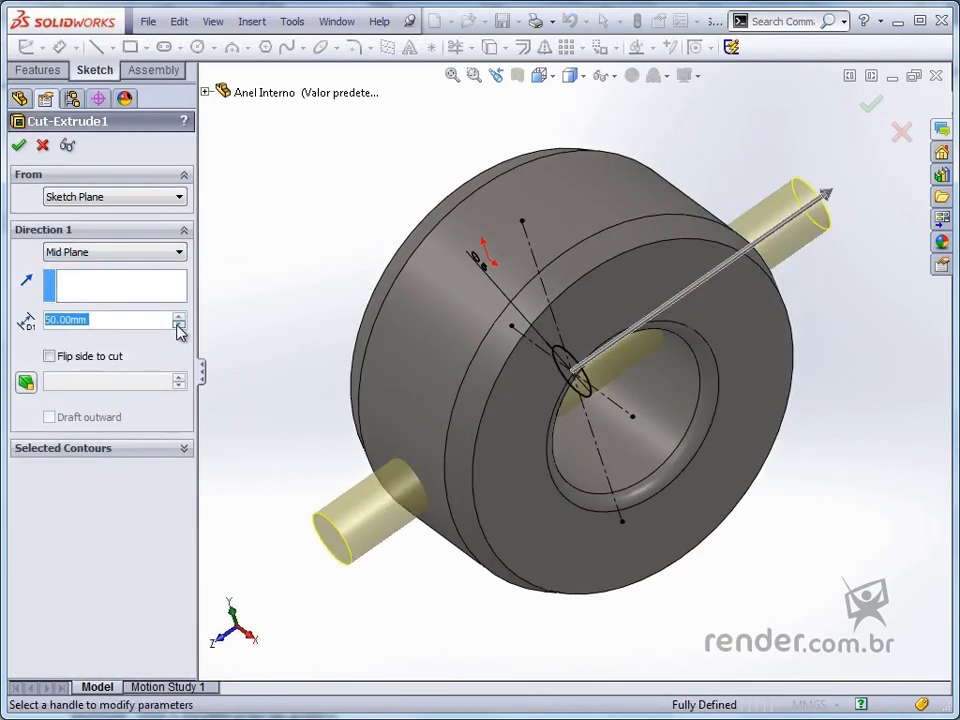
pyautogui.click(18, 146)
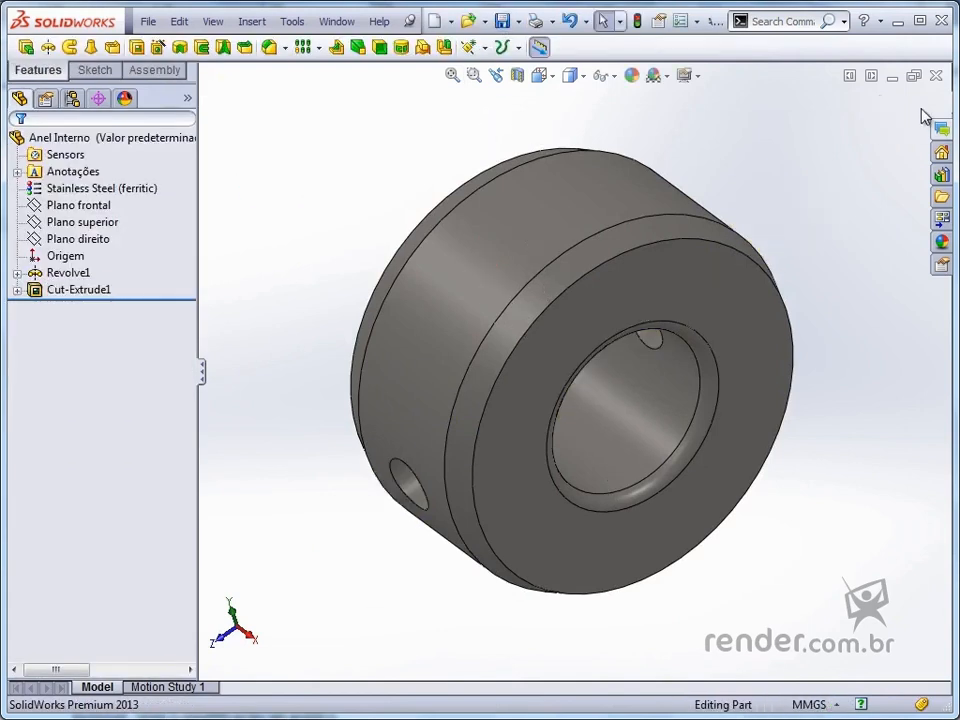
# Close the inner ring part, rebuild the bearing assembly with its changes and inspect the new hole
pyautogui.click(936, 76)
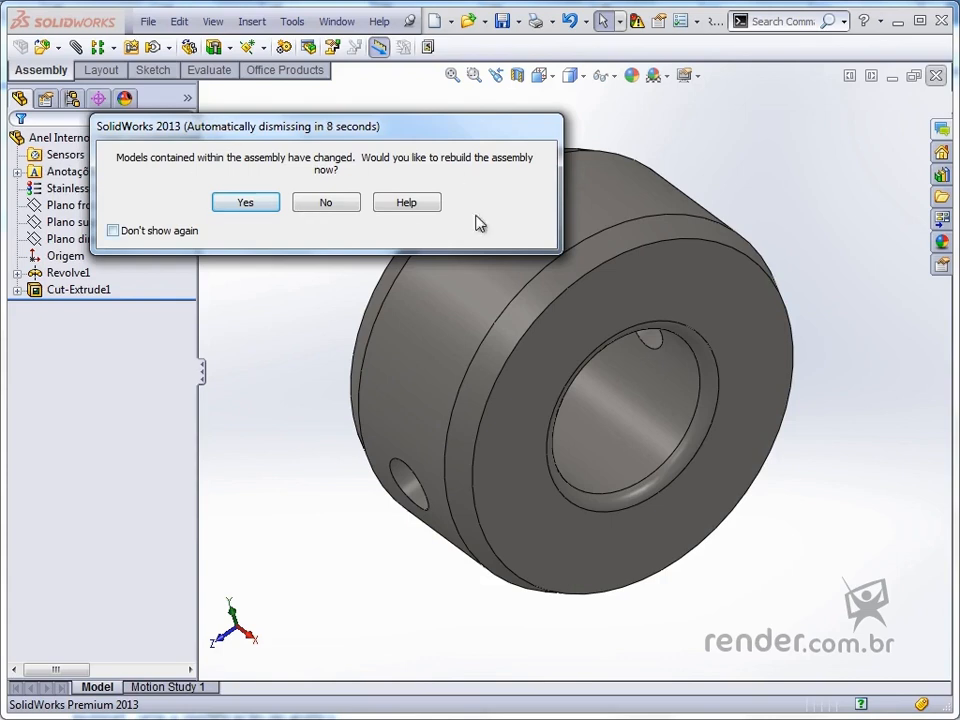
pyautogui.click(251, 206)
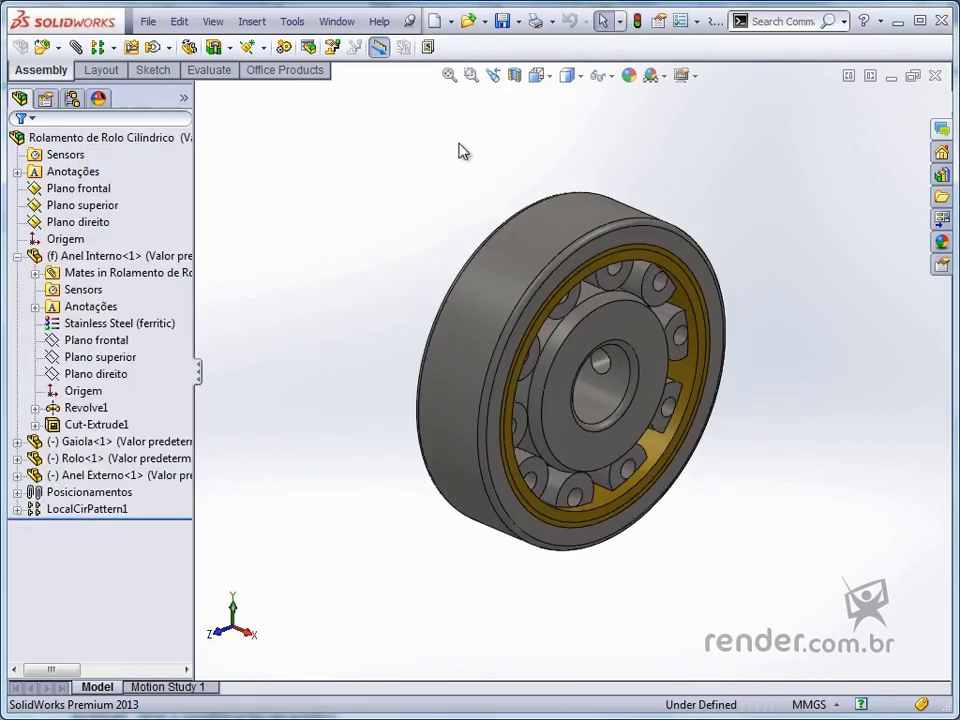
pyautogui.scroll(-2, 615, 412)
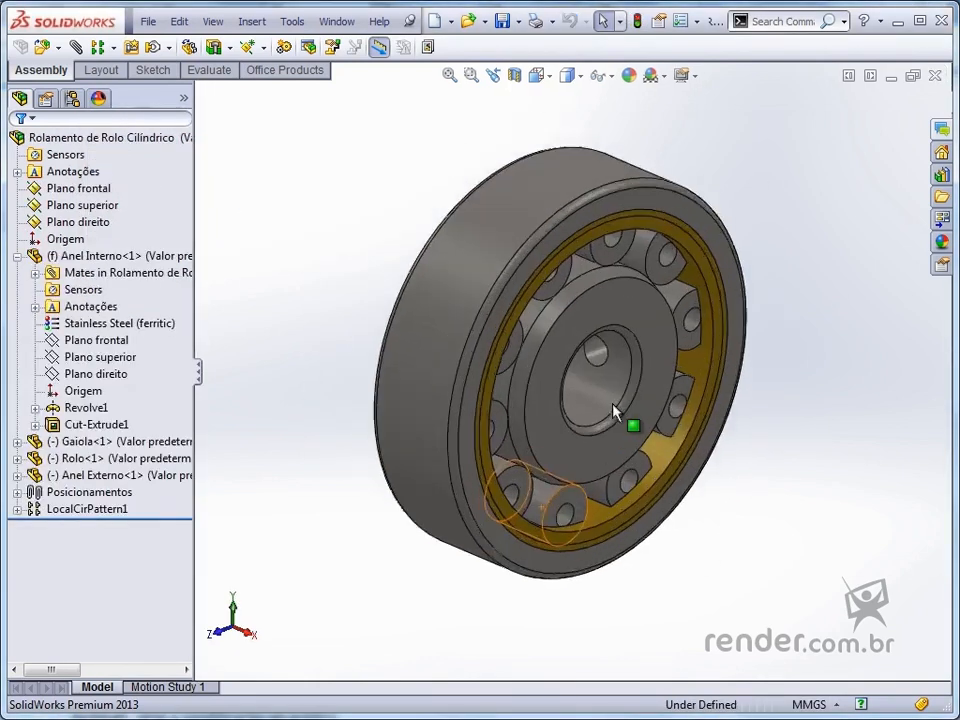
pyautogui.scroll(-3, 615, 412)
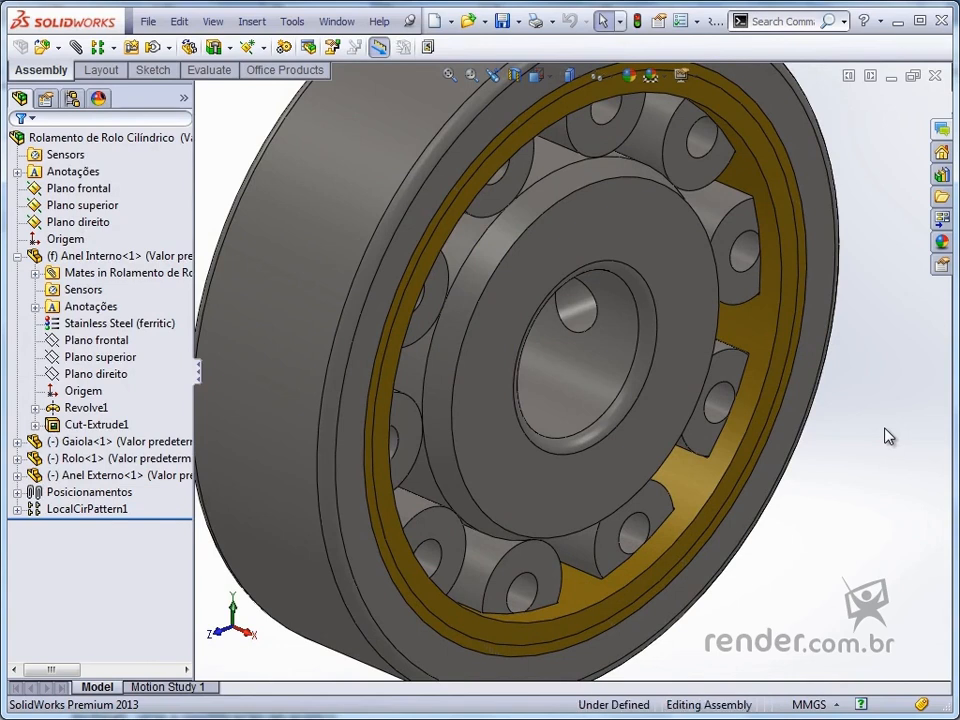
# Fit the whole bearing in view, open Assembly Visualization and widen its component list to show the full column headings
pyautogui.press('f')
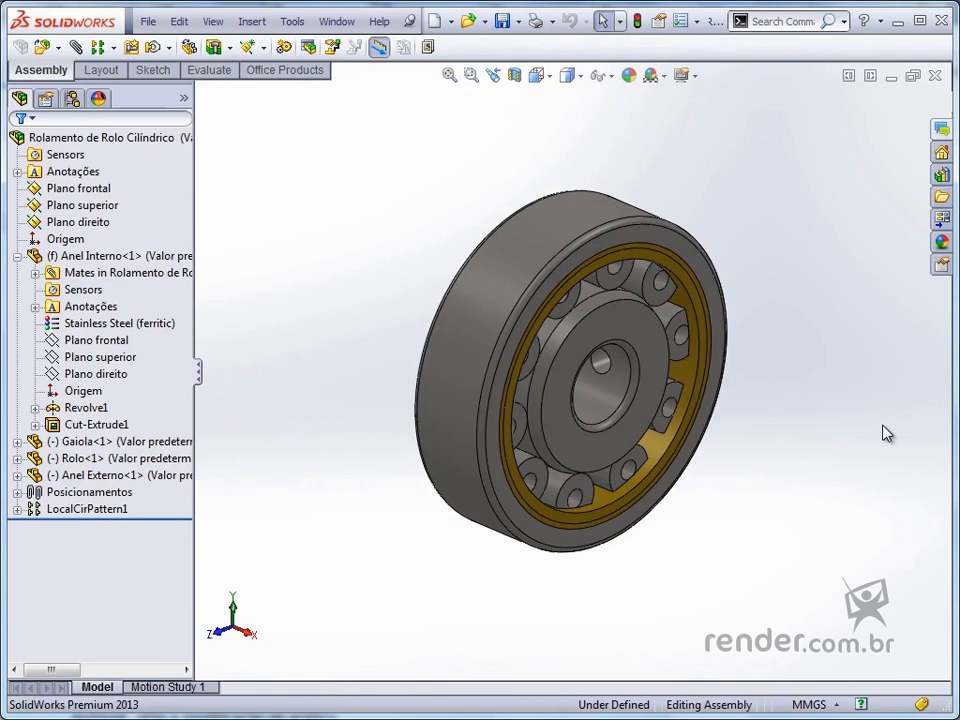
pyautogui.click(292, 21)
pyautogui.click(350, 580)
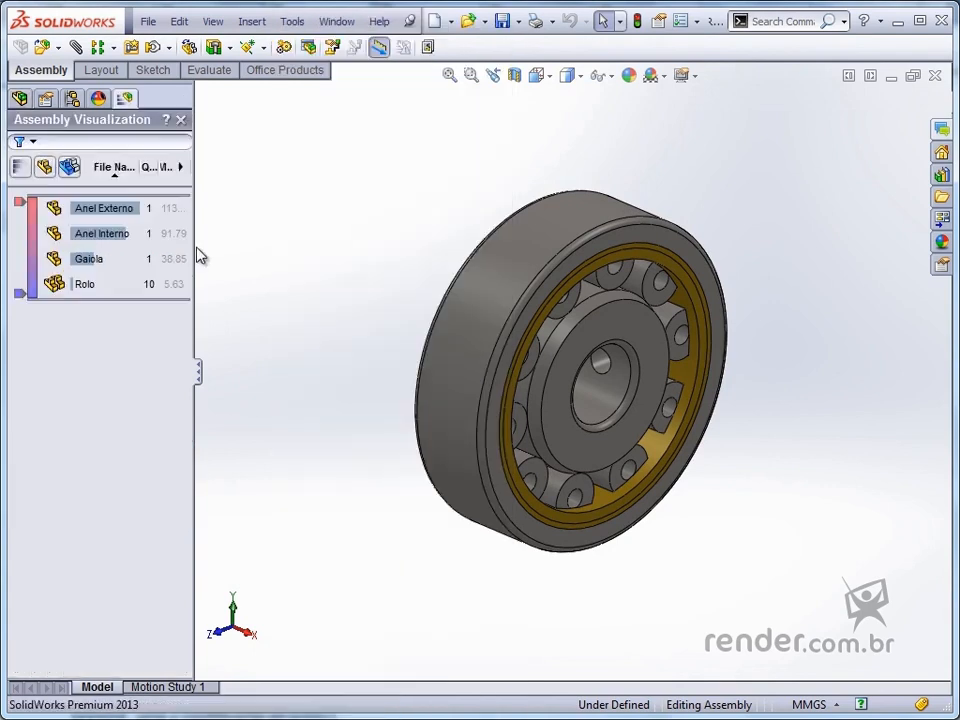
pyautogui.moveTo(193, 238); pyautogui.dragTo(300, 240)
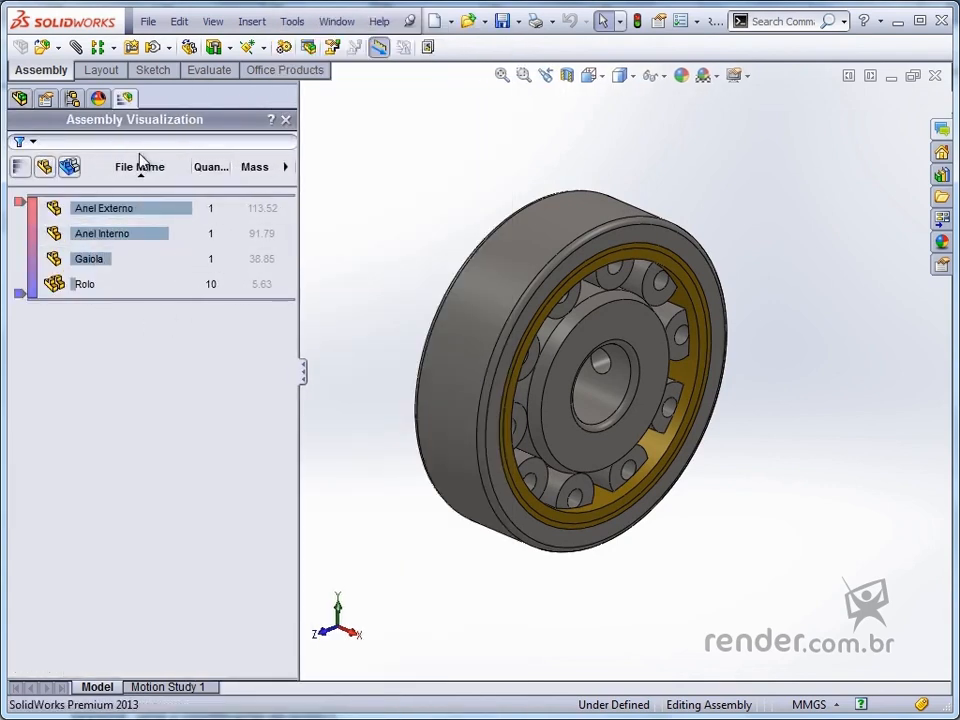
# Hide the outer ring, Anel Externo, from the Assembly Visualization list
pyautogui.click(72, 214)
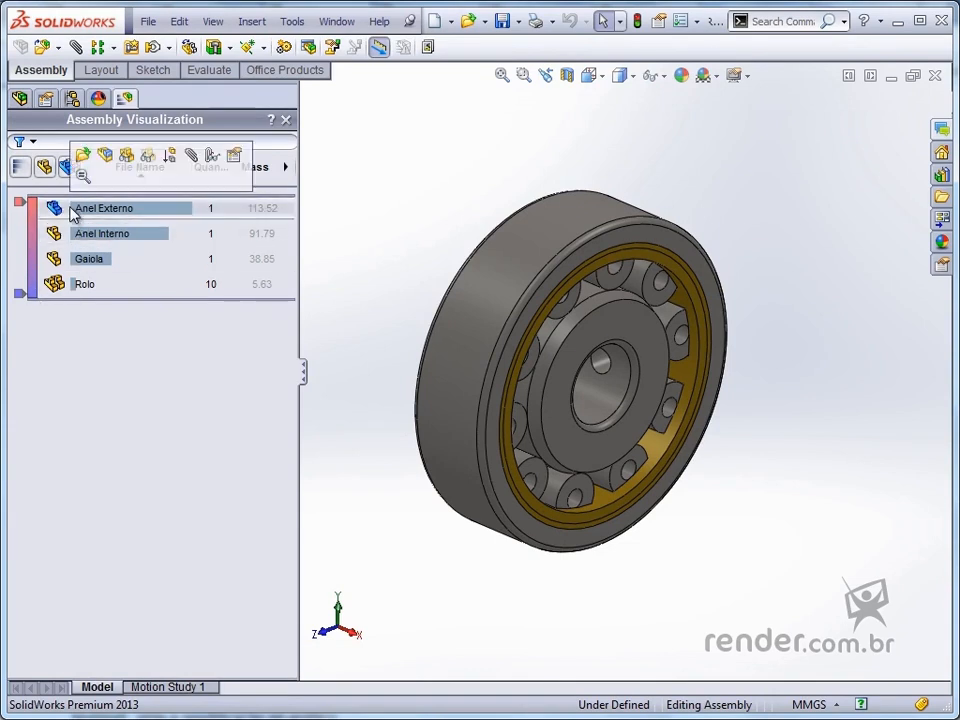
pyautogui.click(128, 160)
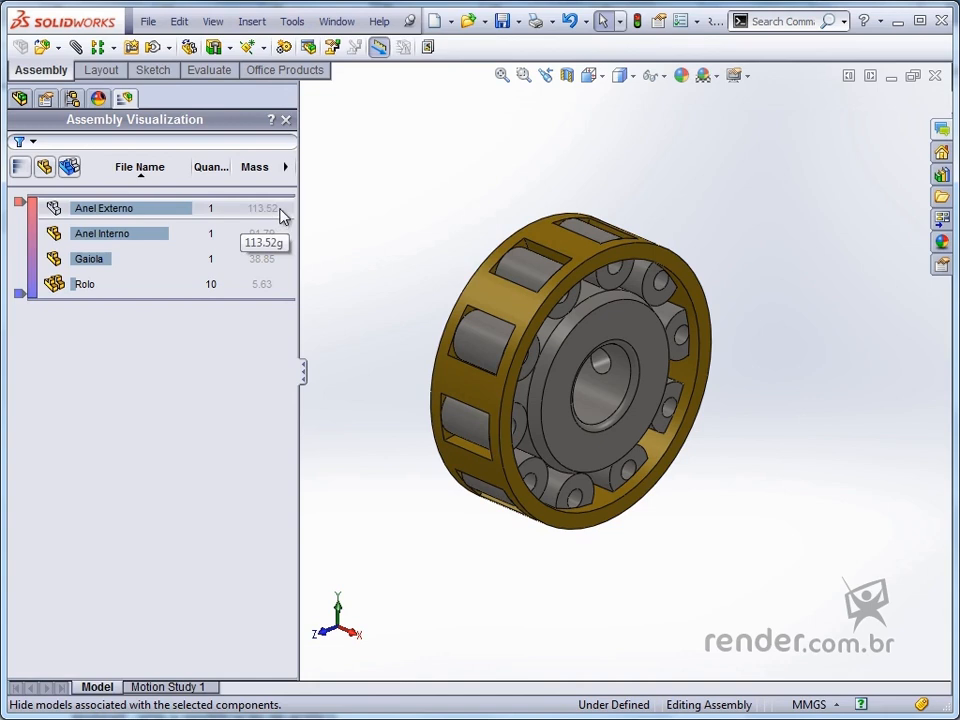
# Switch the component list's property column from Mass to Density, and from Density to Volume
pyautogui.click(289, 168)
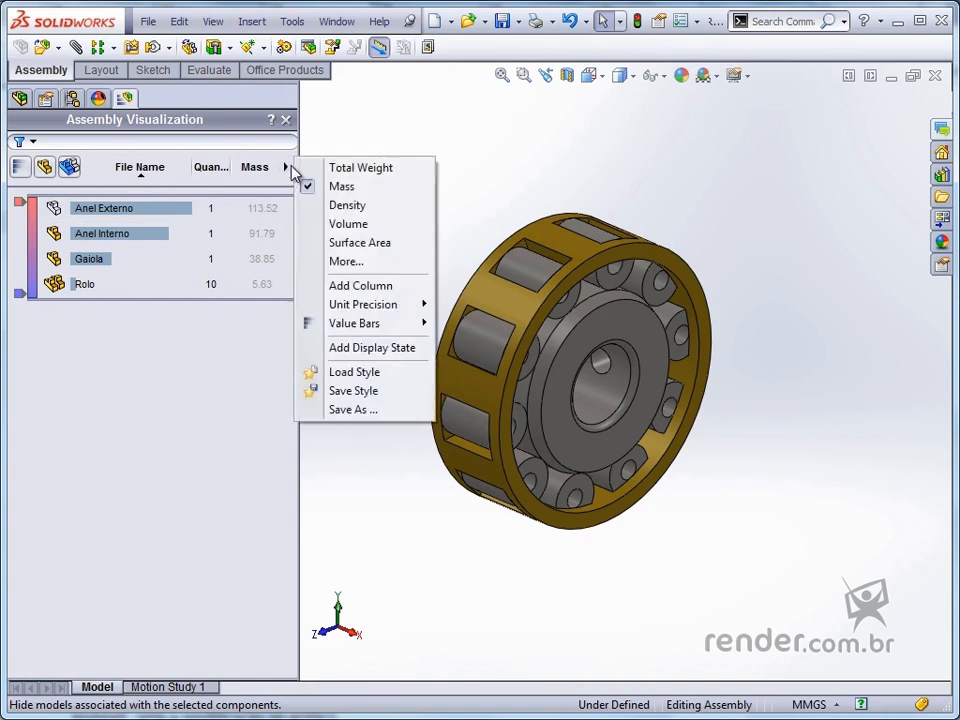
pyautogui.click(340, 205)
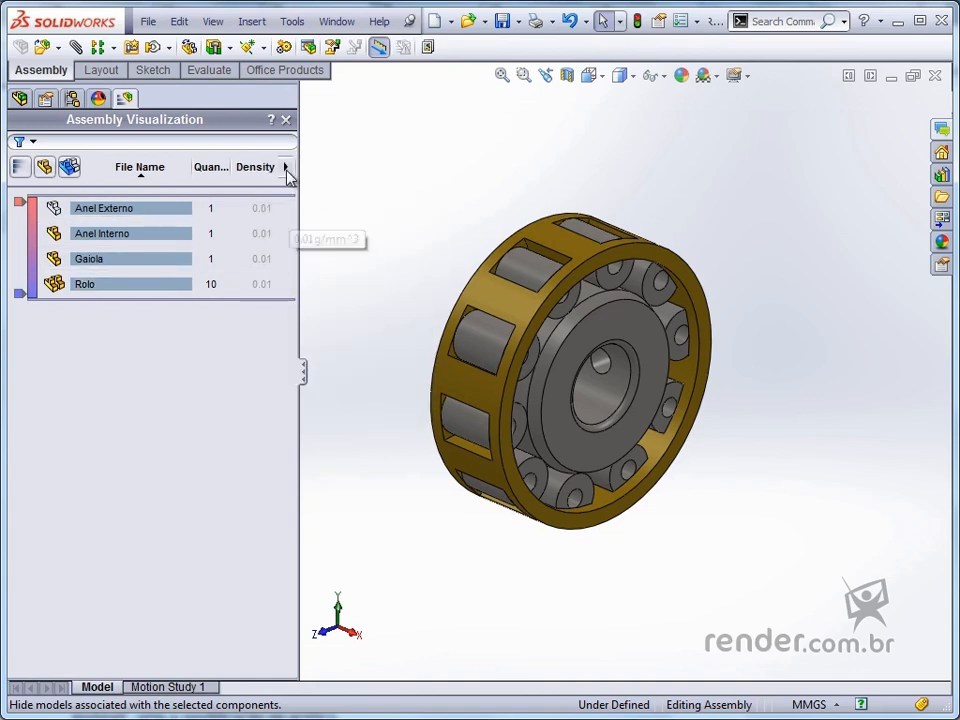
pyautogui.click(288, 168)
pyautogui.click(340, 223)
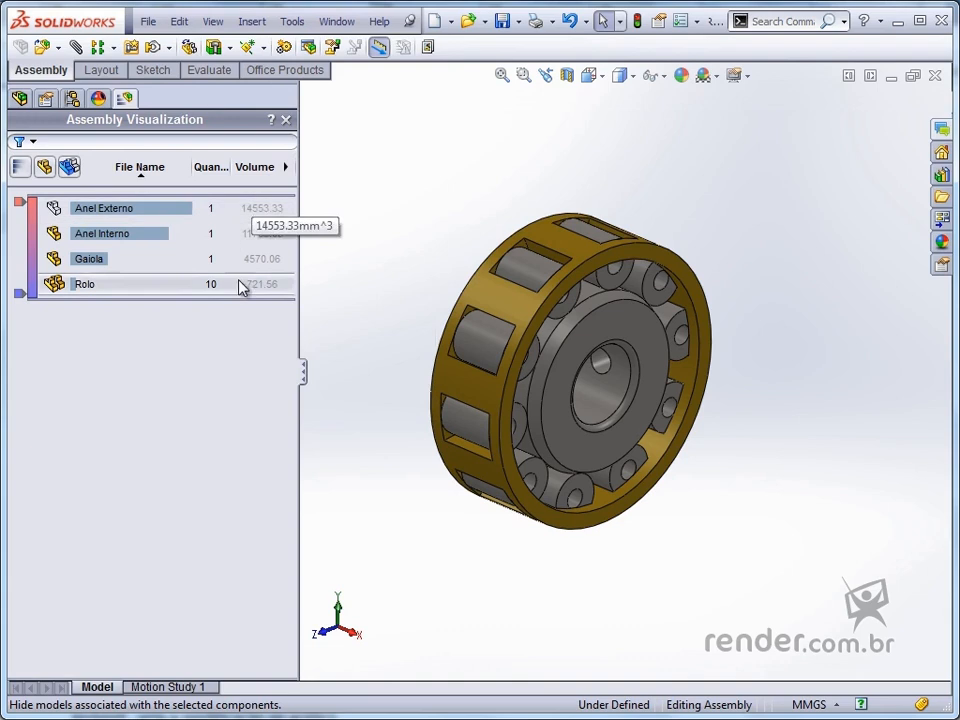
# Add a Mass column beside Volume and widen the component list to fit both columns
pyautogui.click(287, 168)
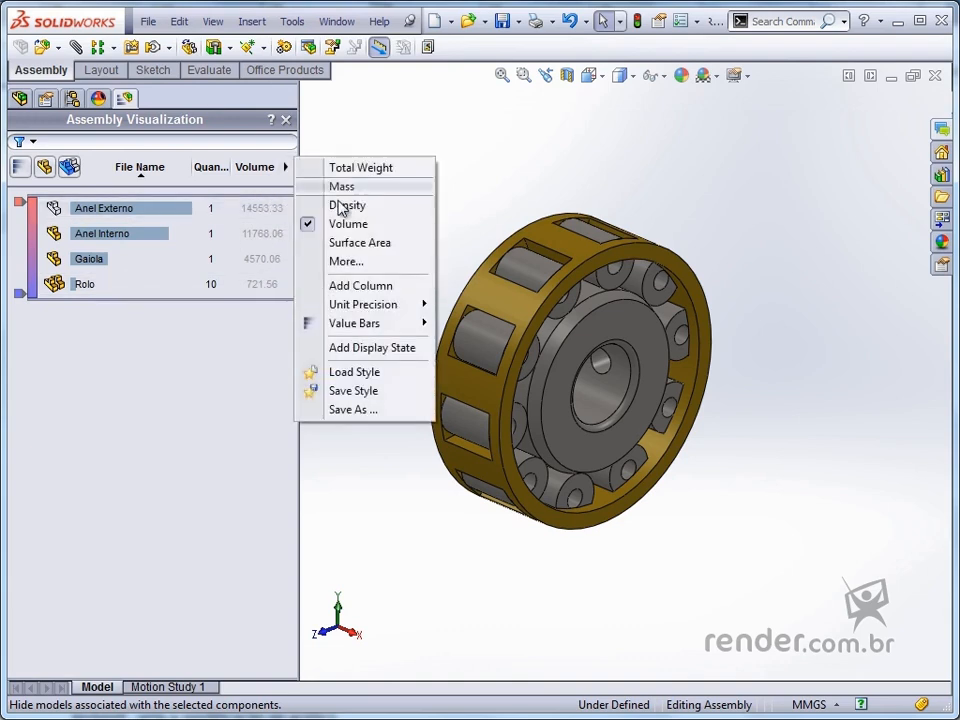
pyautogui.click(384, 287)
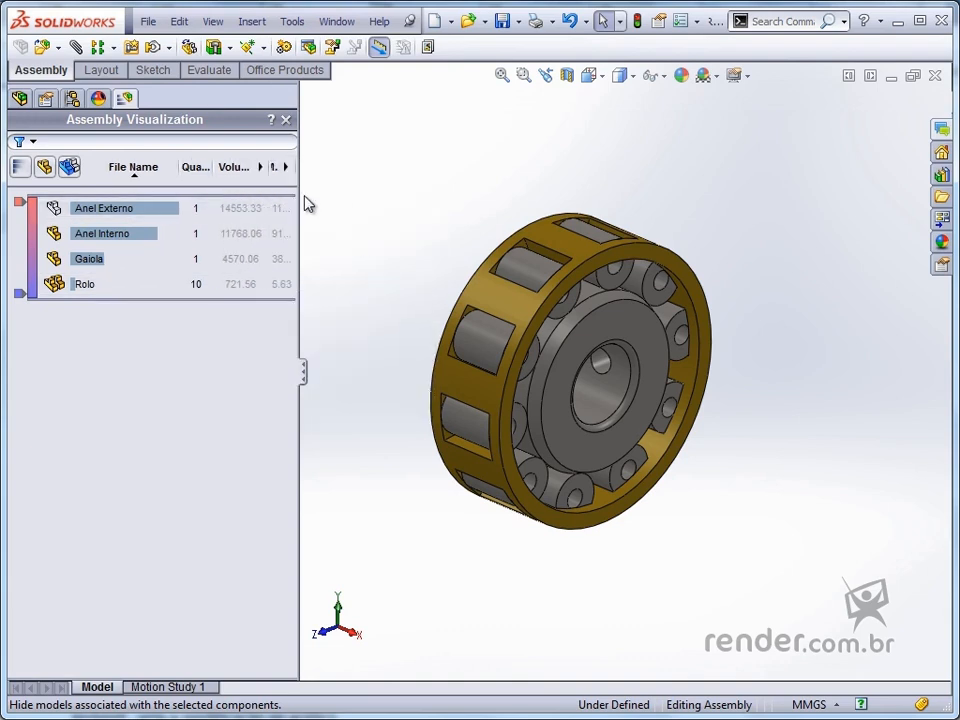
pyautogui.moveTo(298, 223); pyautogui.dragTo(402, 219)
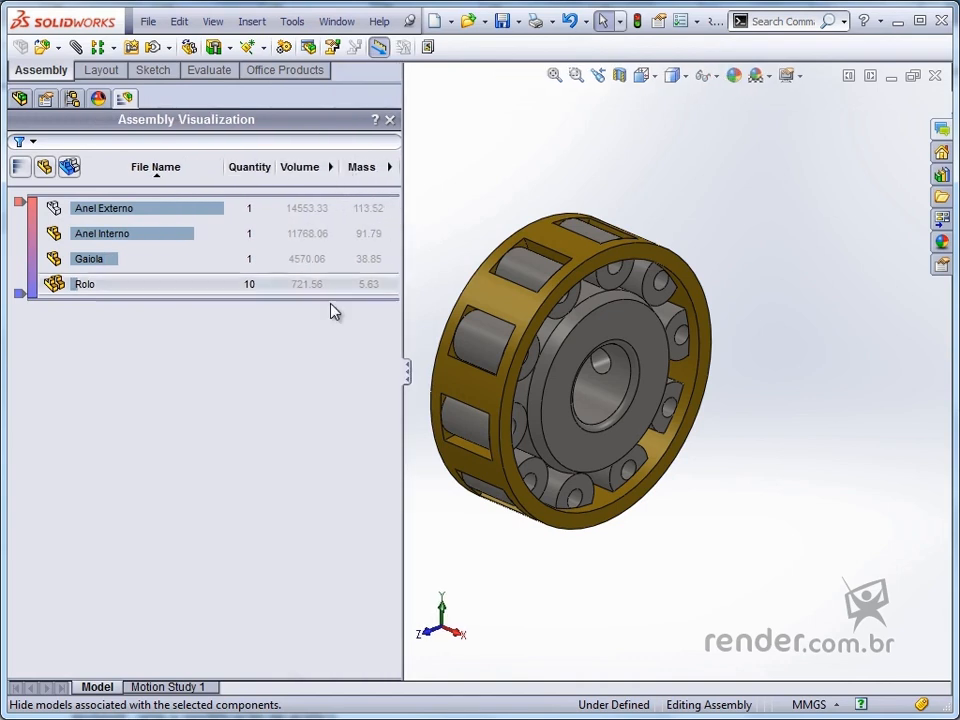
# Show the hidden outer ring, Anel Externo, clear the selection and fit the bearing in view
pyautogui.click(58, 212)
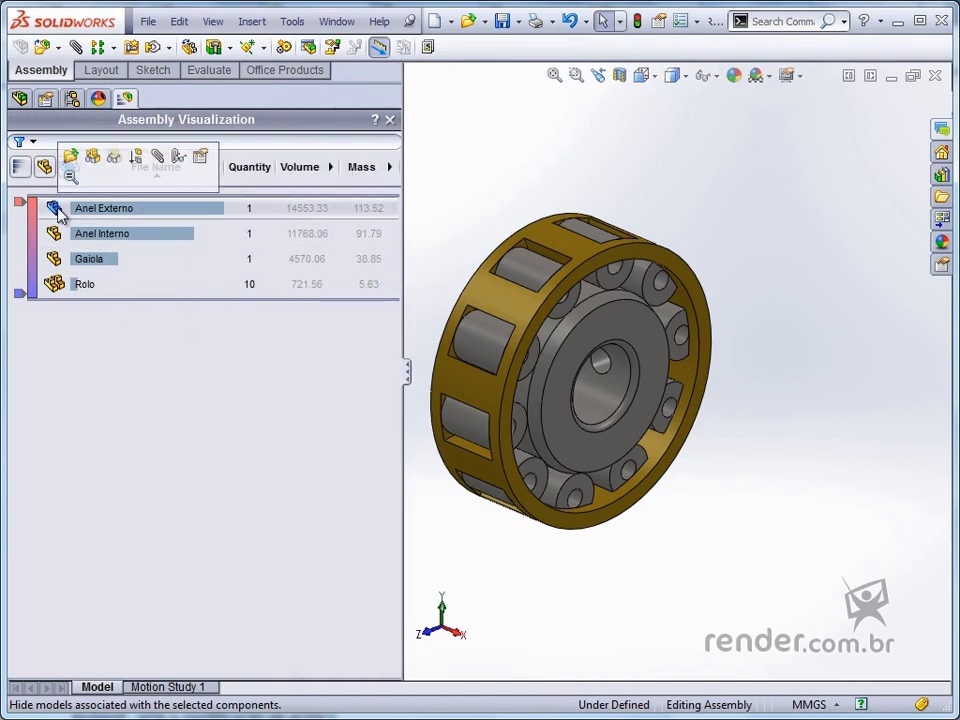
pyautogui.click(92, 158)
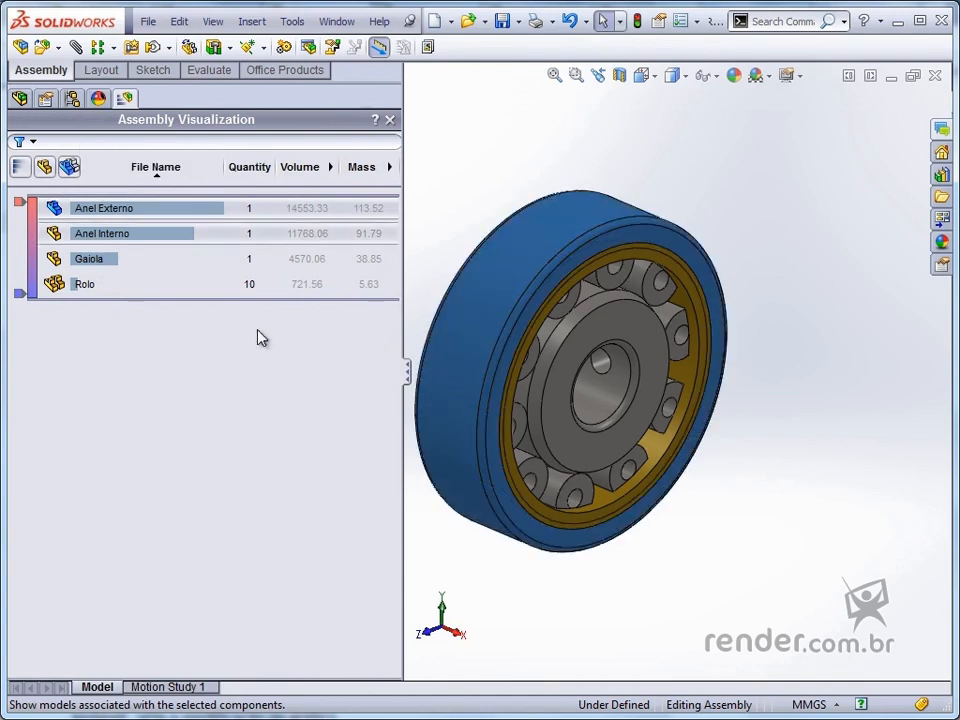
pyautogui.click(793, 483)
pyautogui.press('f')
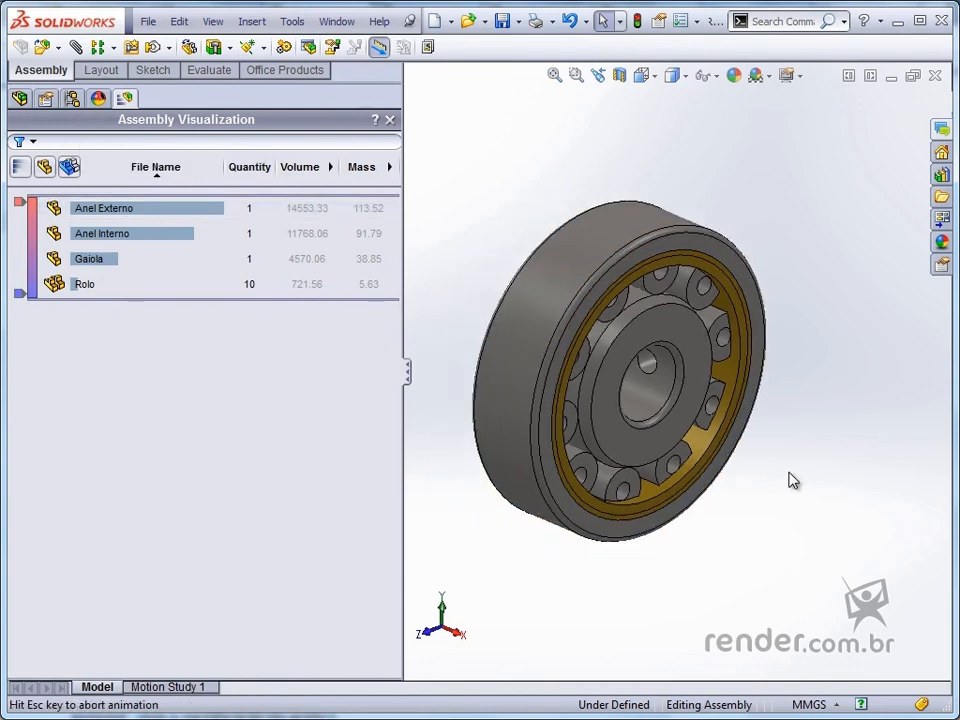